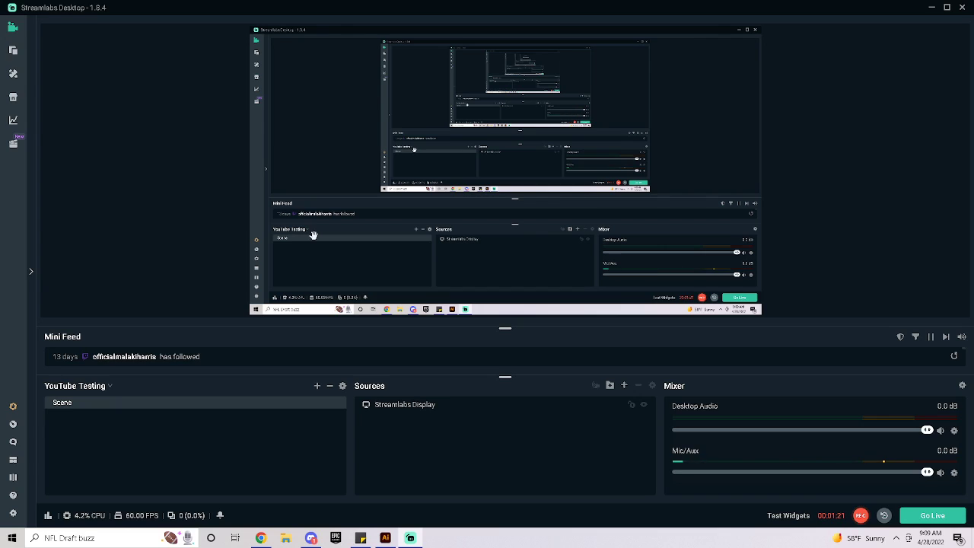
Add a new scene named Demonstration to the YouTube Testing scene collection.
click(318, 387)
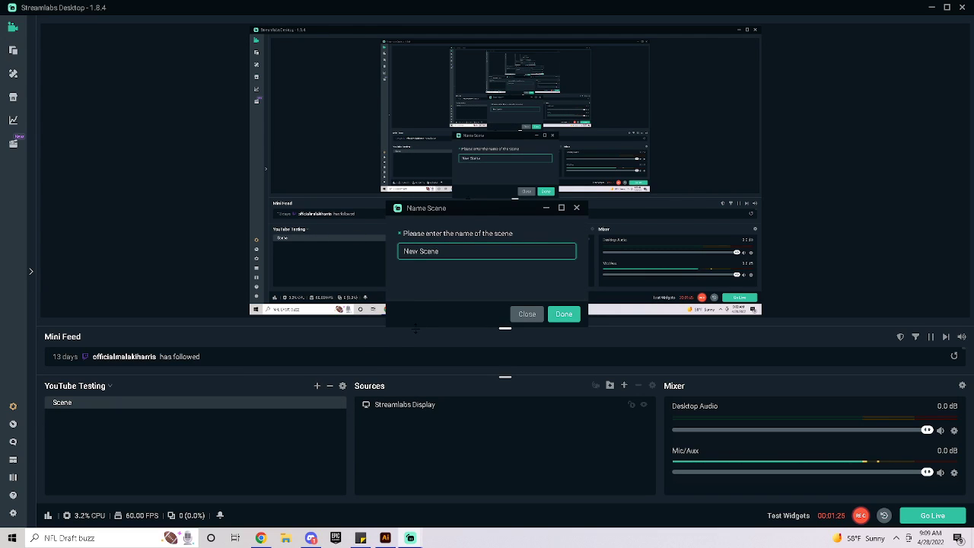
key(BackSpace)
key(BackSpace)
key(BackSpace)
key(BackSpace)
key(BackSpace)
key(BackSpace)
key(BackSpace)
key(BackSpace)
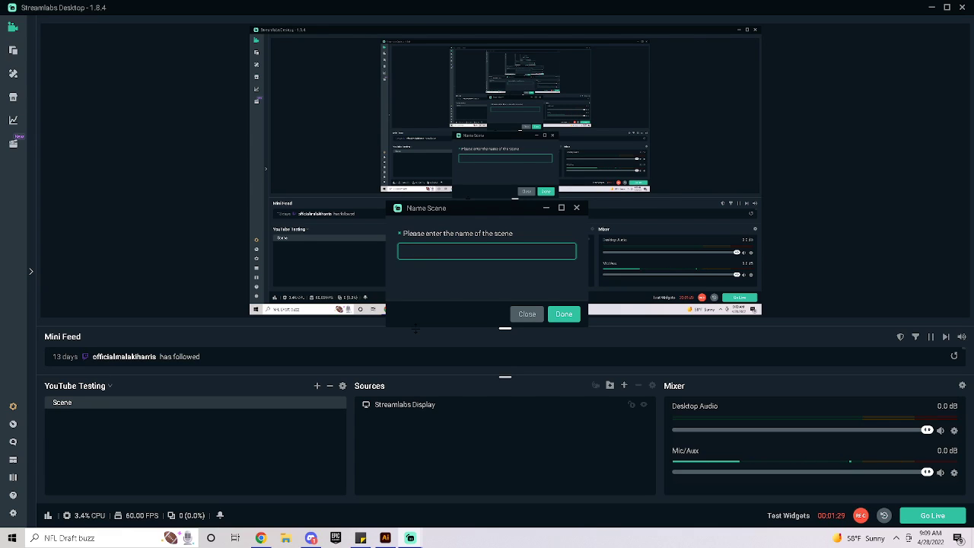
text(Demonstratio)
text(n)
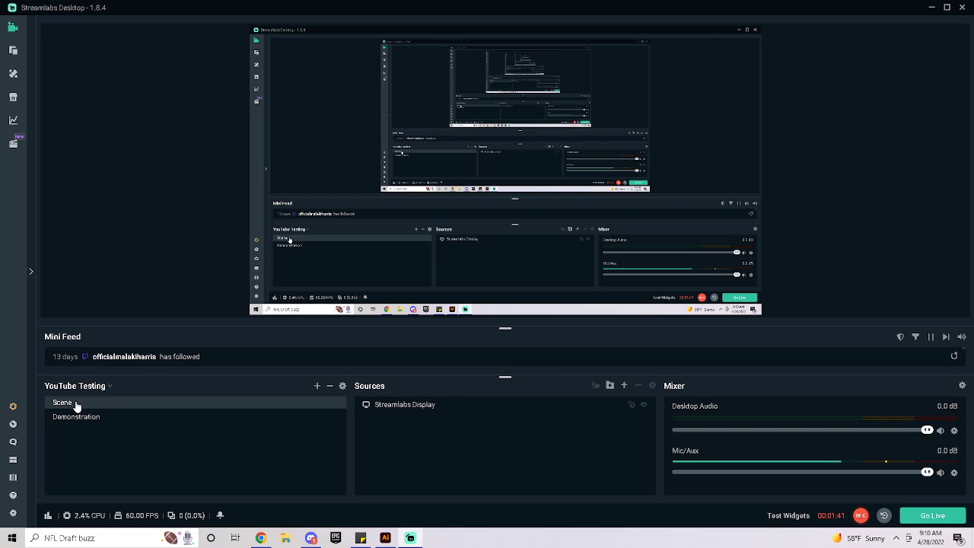
Rename the scene called Scene as YouTube Demonstration.
right_click(76, 405)
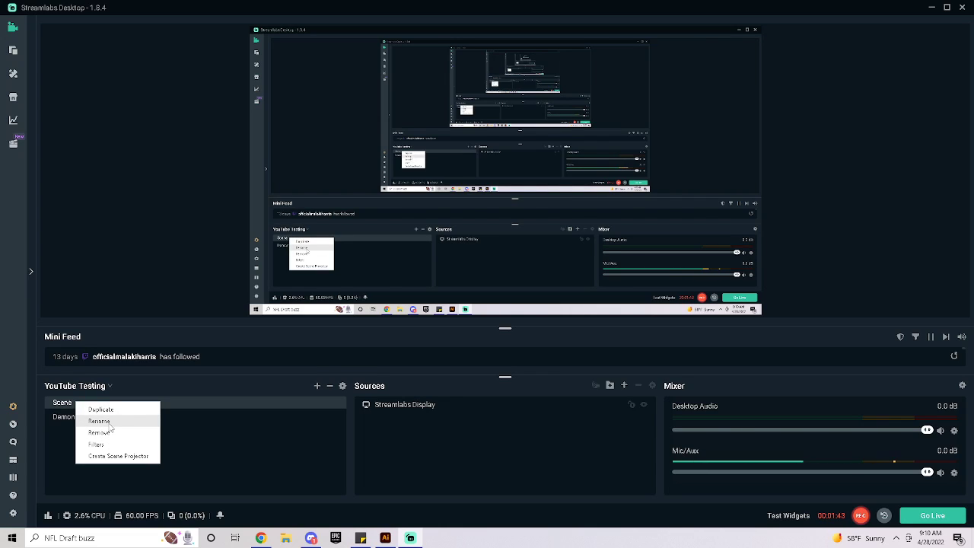
click(108, 423)
key(BackSpace)
key(BackSpace)
key(BackSpace)
key(BackSpace)
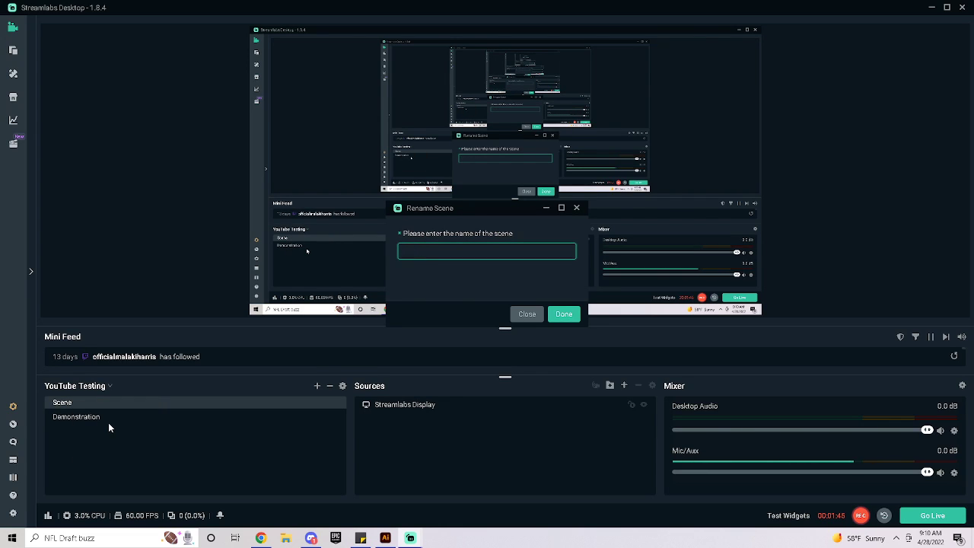
text(YouTube Demonstration)
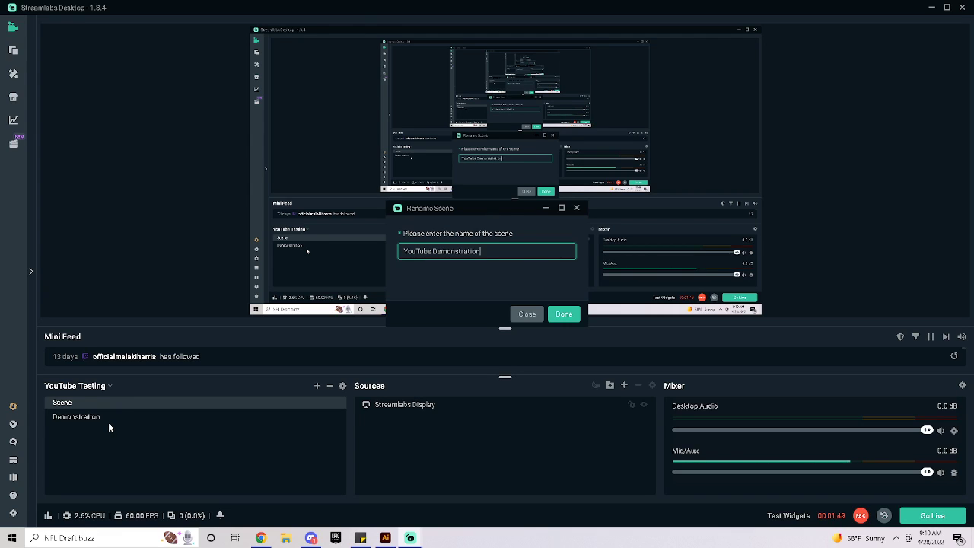
key(Return)
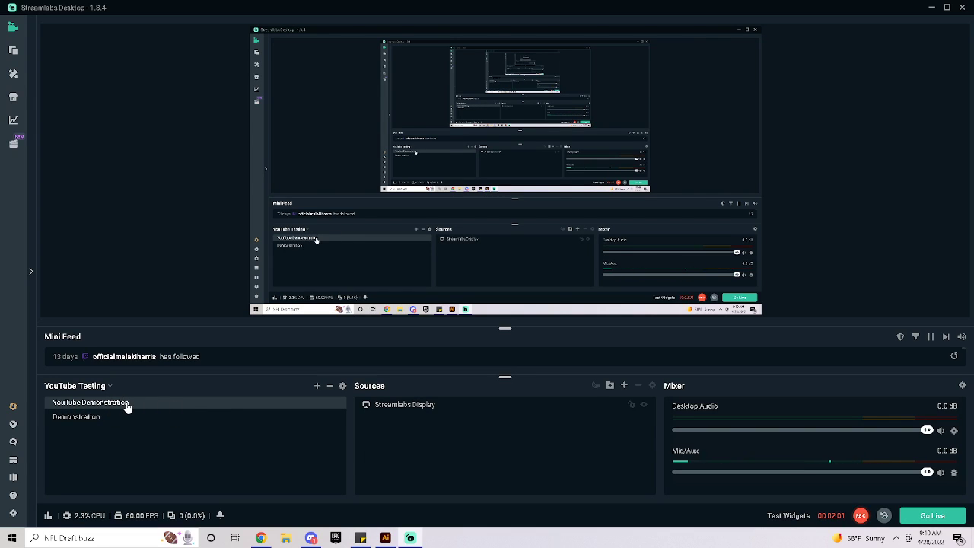
click(451, 413)
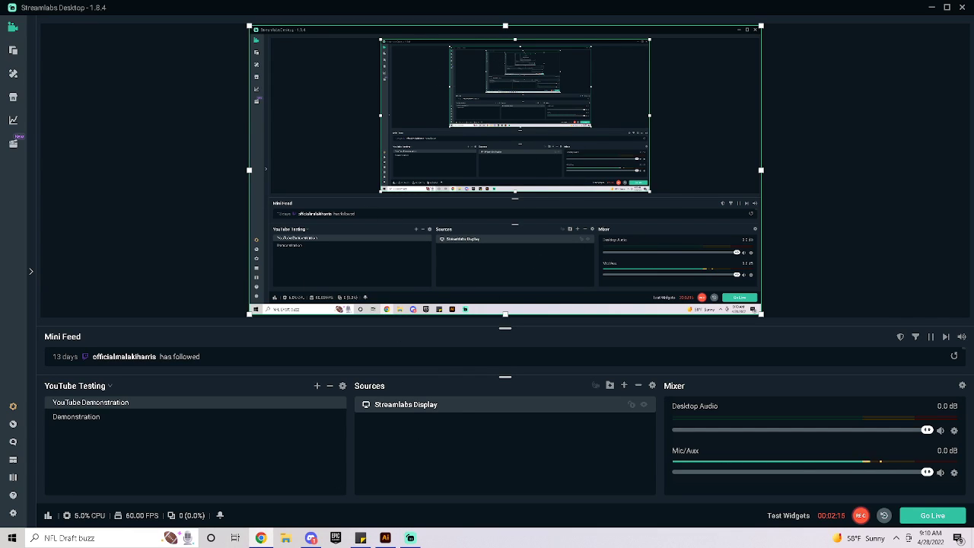
drag(0, 67, 202, 51)
drag(301, 45, 391, 71)
drag(390, 73, 584, 73)
drag(583, 68, 645, 69)
drag(660, 66, 399, 123)
drag(474, 126, 380, 101)
drag(383, 114, 0, 156)
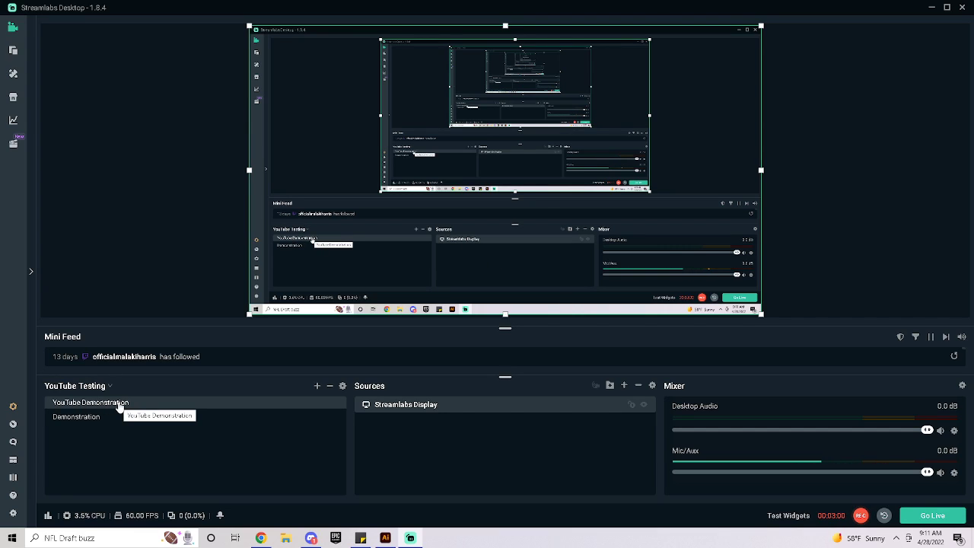
Add a Video Capture Device source named LogiTech C920 to the YouTube Demonstration scene.
click(624, 386)
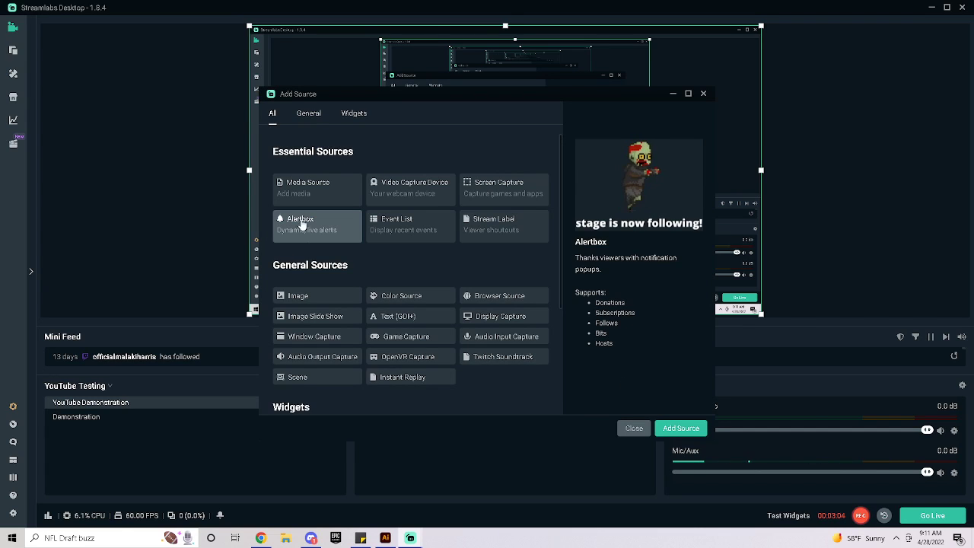
scroll(336, 241, down, 2)
scroll(337, 294, down, 1)
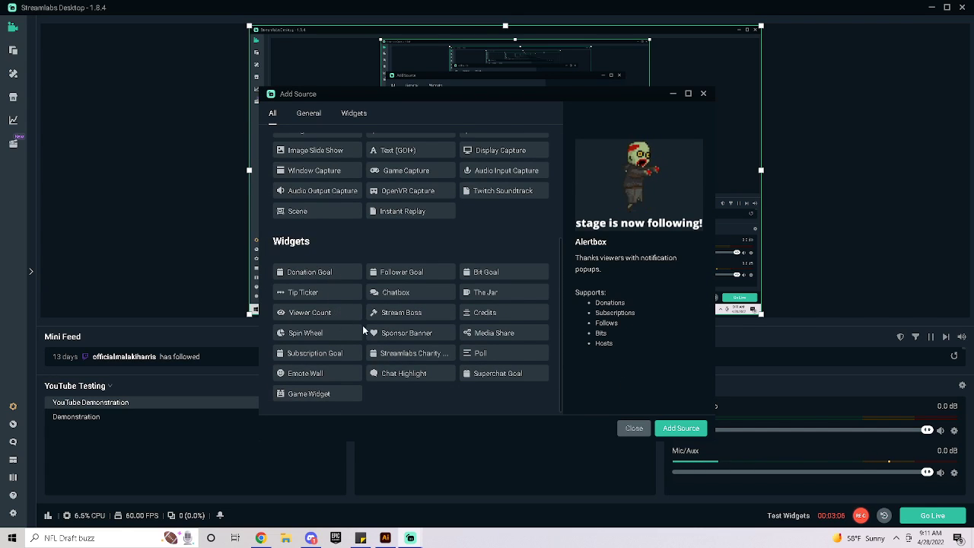
scroll(337, 293, up, 3)
scroll(499, 344, down, 4)
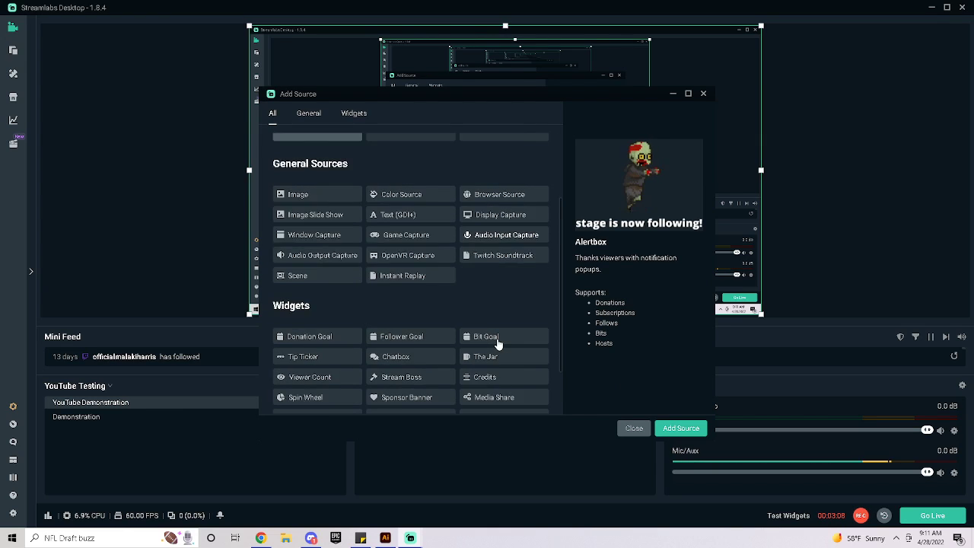
scroll(490, 348, up, 5)
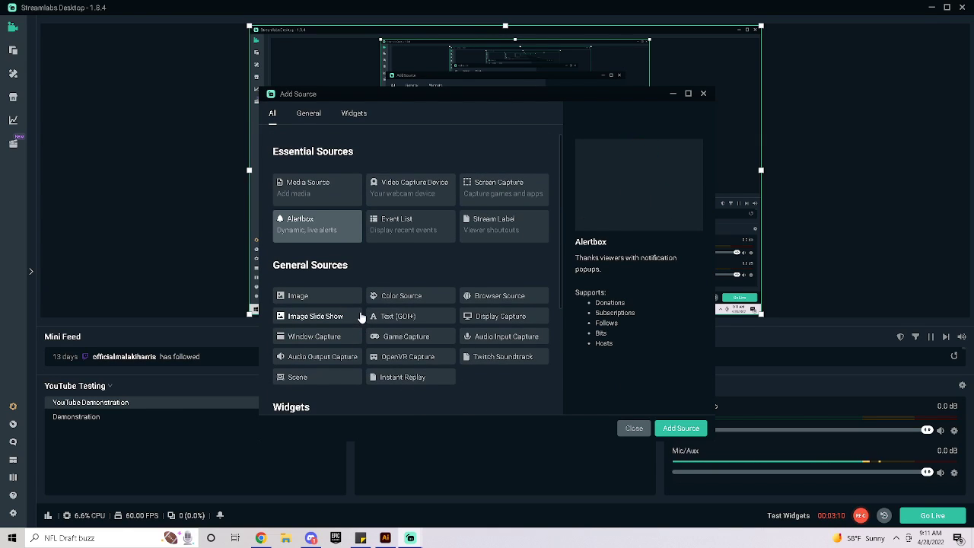
double_click(411, 190)
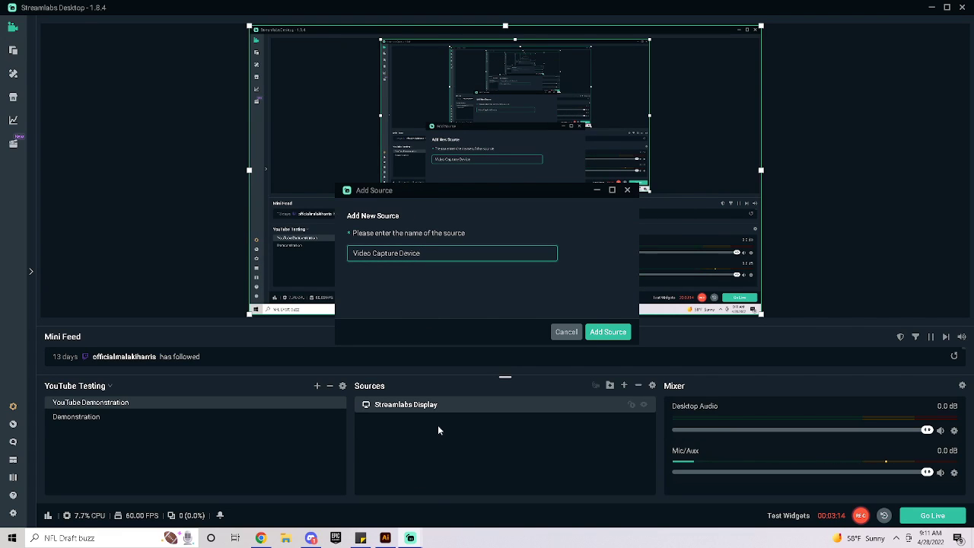
key(ctrl+a)
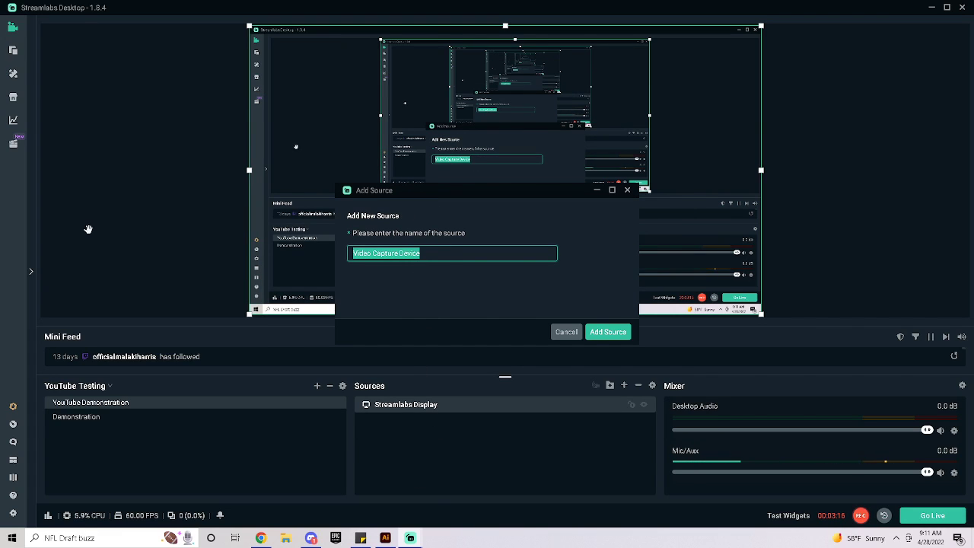
text(LogiTech C920)
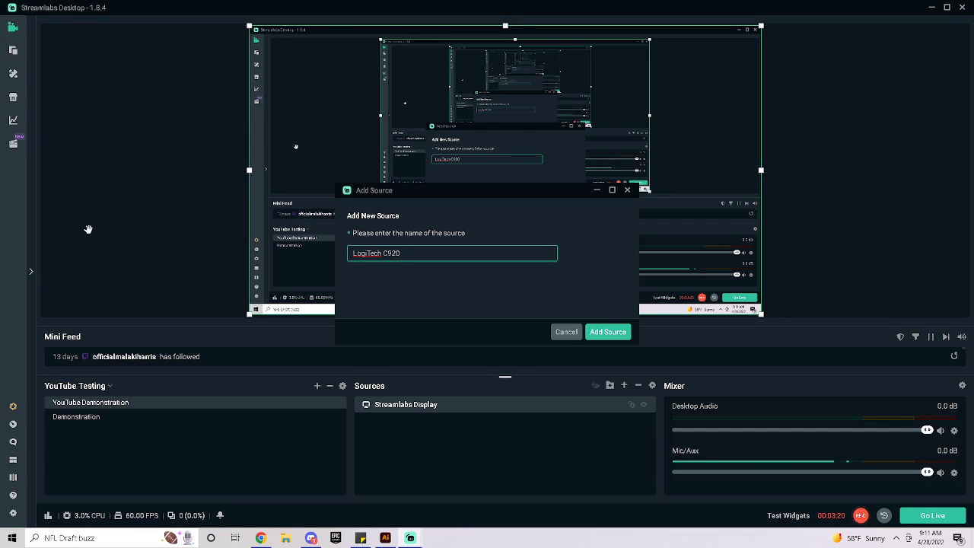
key(Return)
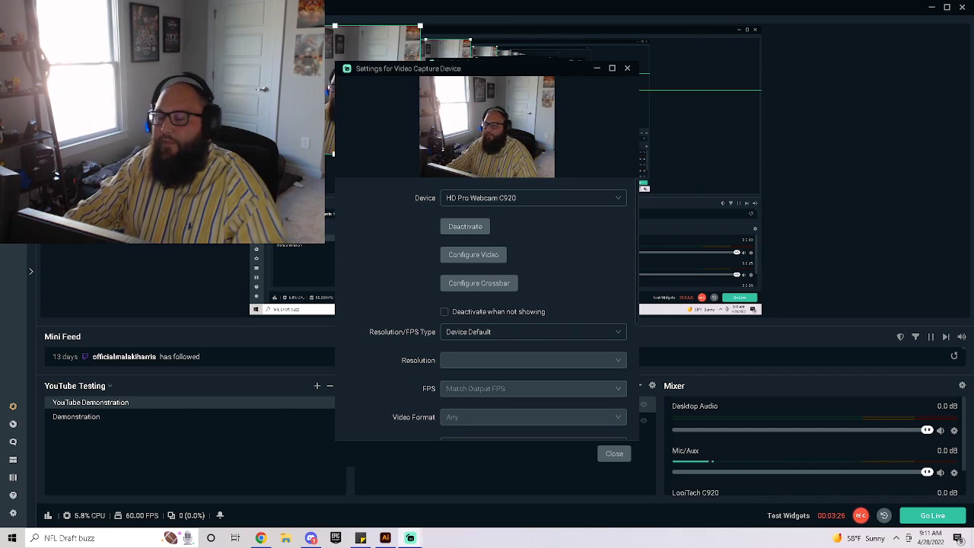
Set the LogiTech C920 source's device to XSplit VCam and move its settings window away from the webcam image.
click(478, 202)
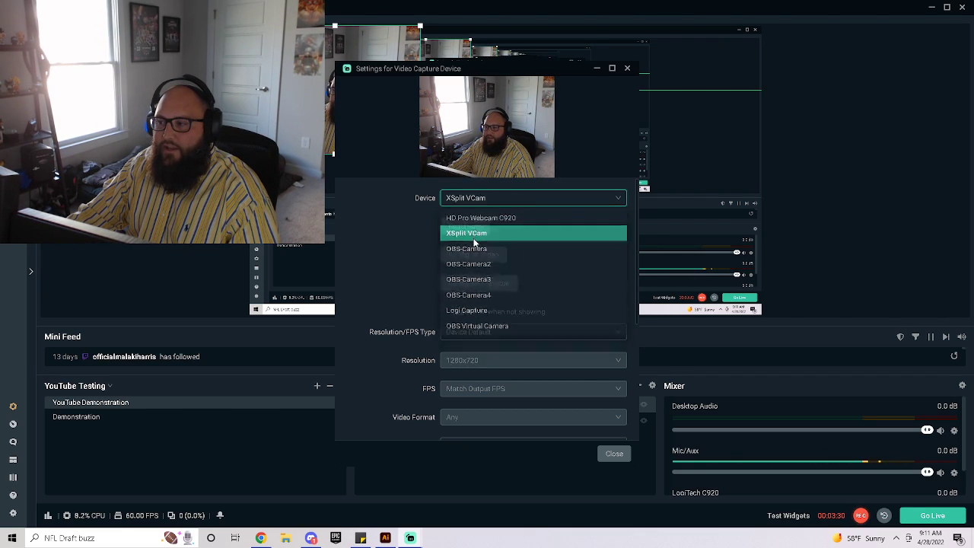
click(466, 235)
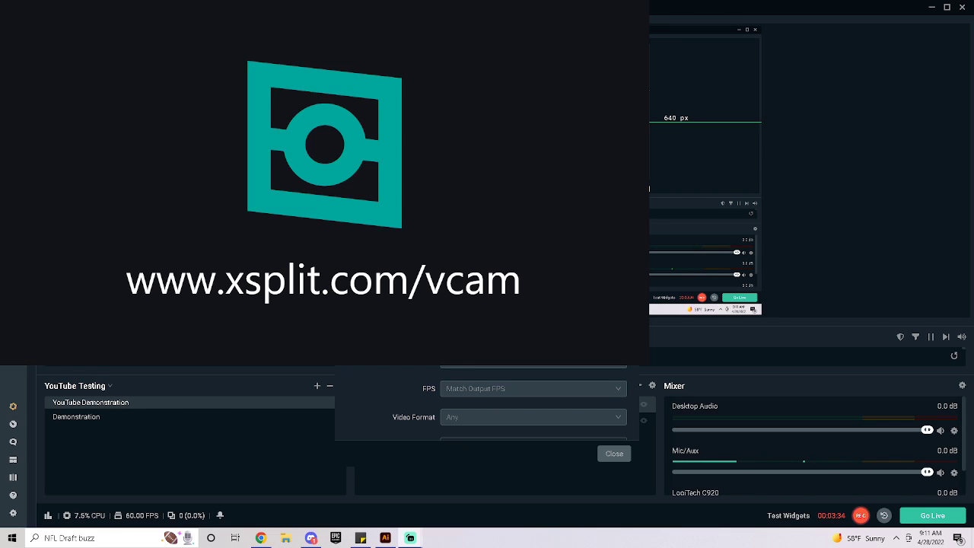
drag(453, 67, 745, 50)
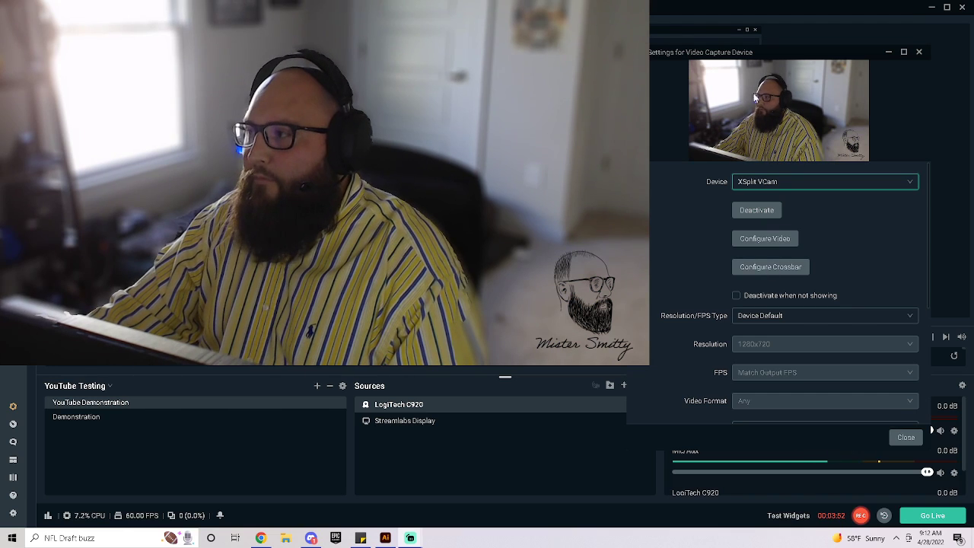
drag(745, 55, 581, 42)
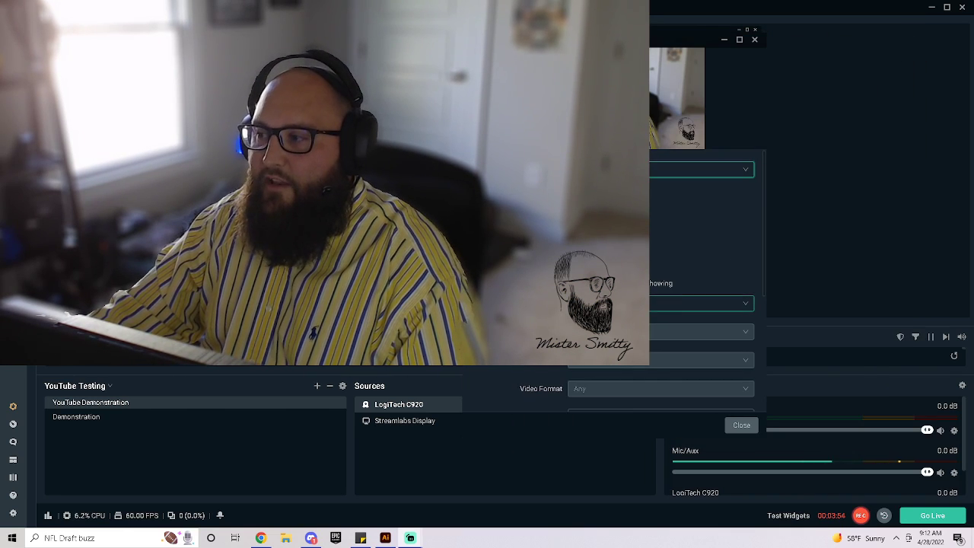
Change the webcam's Resolution/FPS Type from Device Default so that a resolution can be chosen, and close the source settings.
click(625, 304)
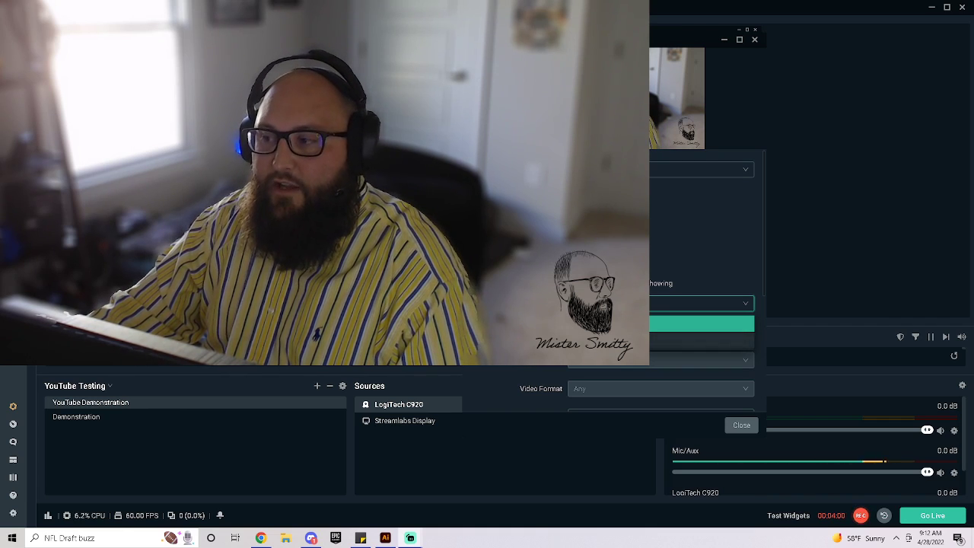
click(621, 340)
click(624, 332)
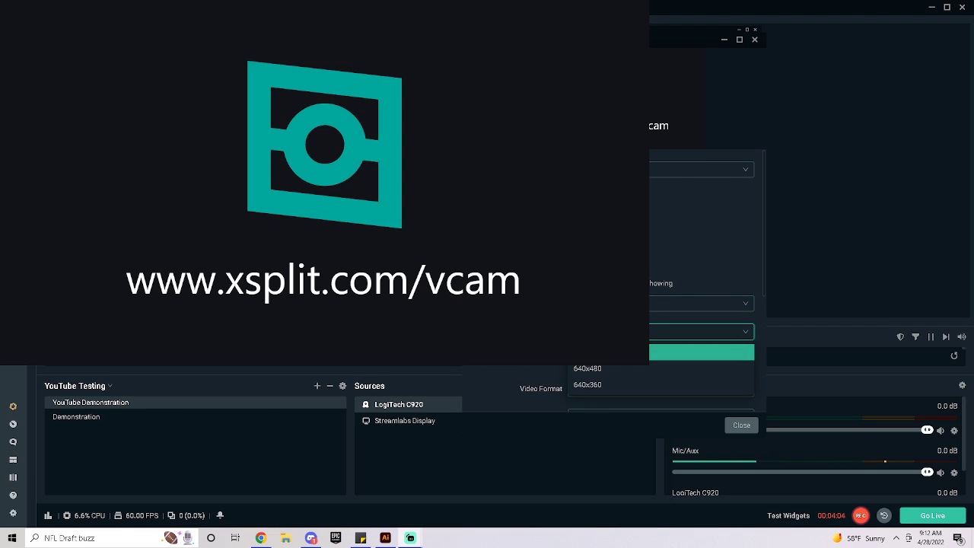
click(629, 370)
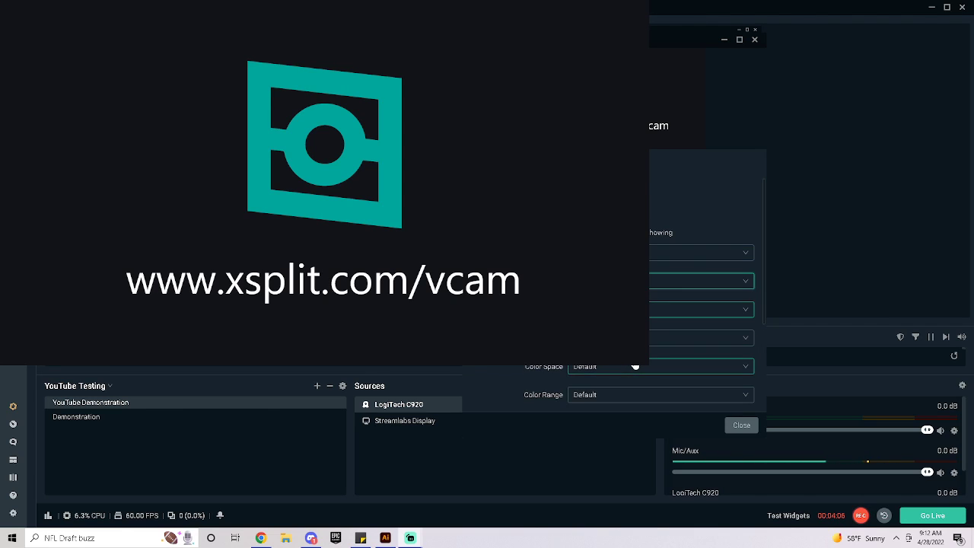
scroll(662, 343, down, 5)
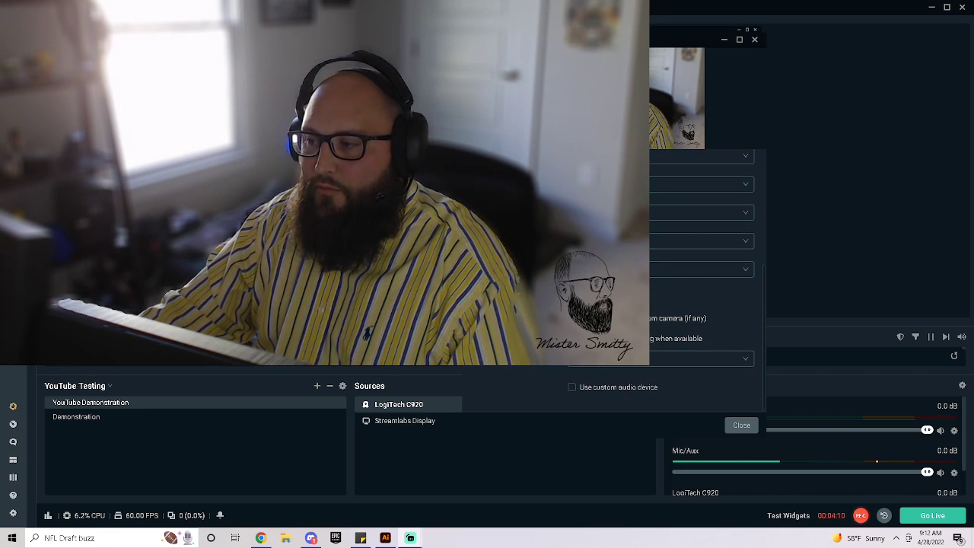
scroll(658, 319, up, 3)
click(741, 425)
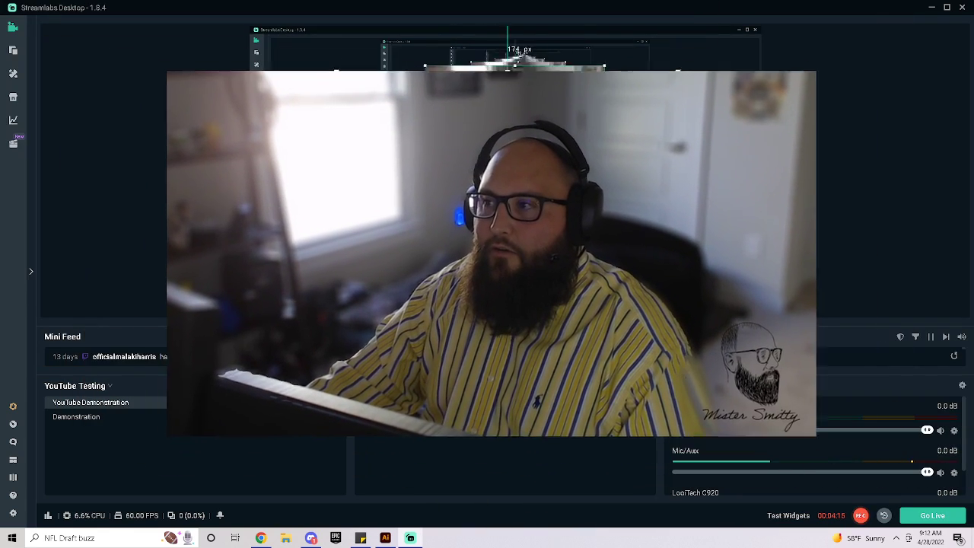
Shrink the webcam source on the canvas and place it in the upper-right corner over the display capture.
drag(508, 161, 486, 151)
drag(315, 53, 716, 70)
drag(744, 99, 755, 105)
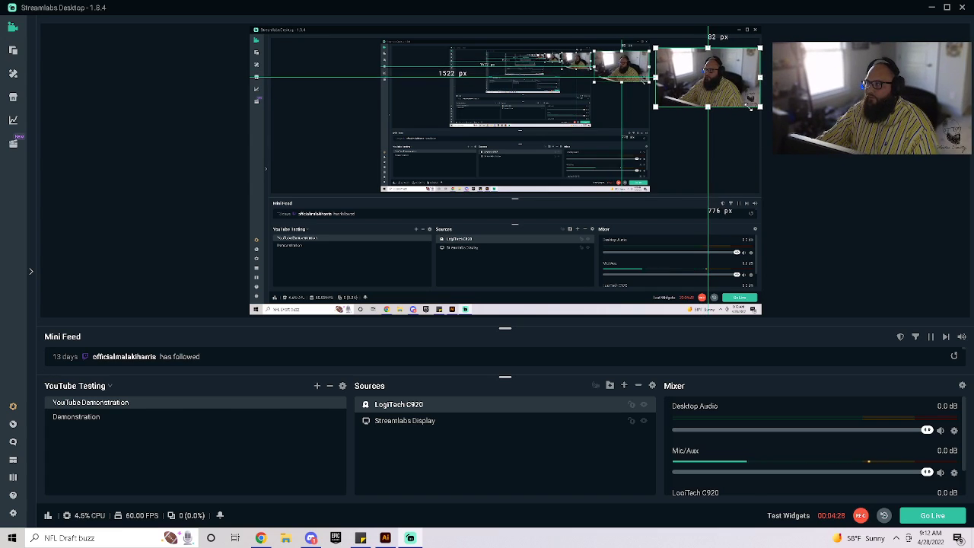
click(695, 135)
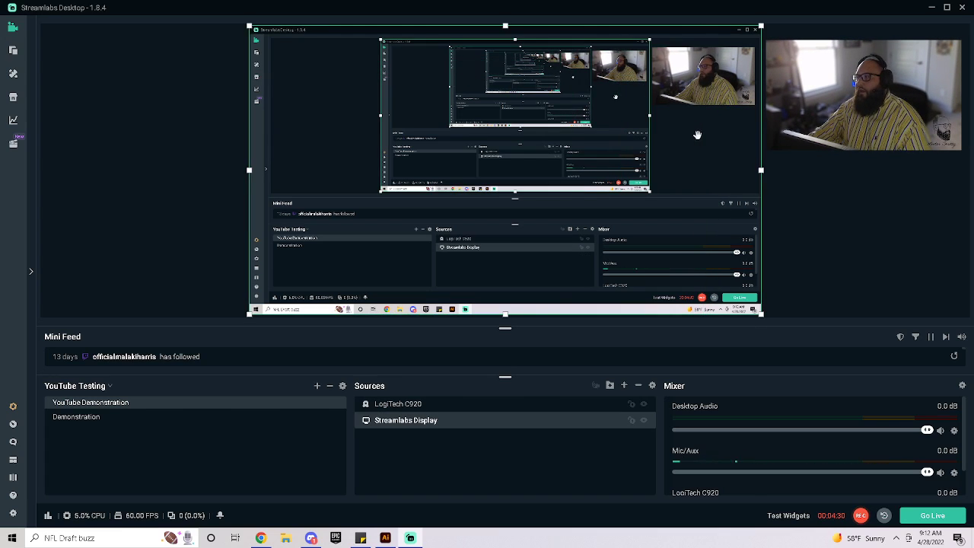
Add an Image source named Webcam Borders to the YouTube Demonstration scene.
click(624, 387)
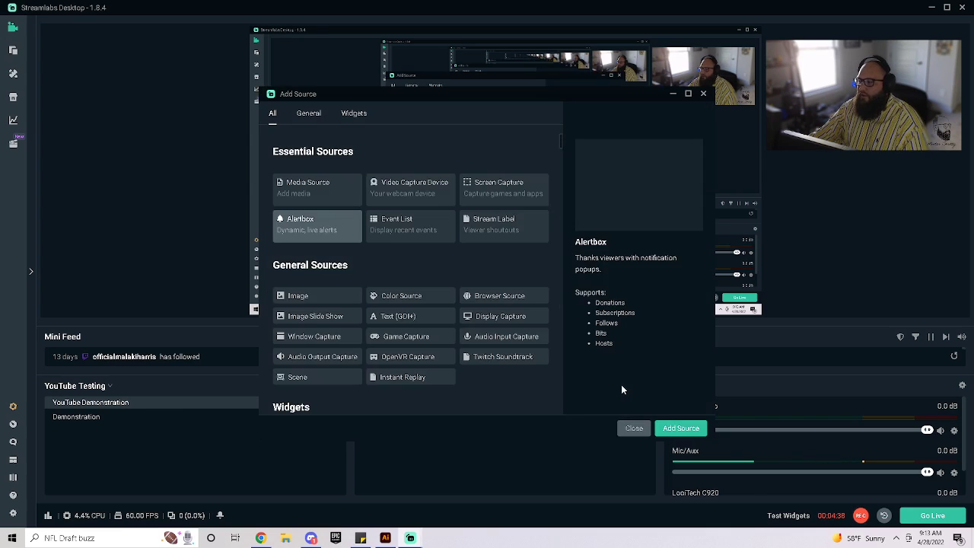
click(634, 428)
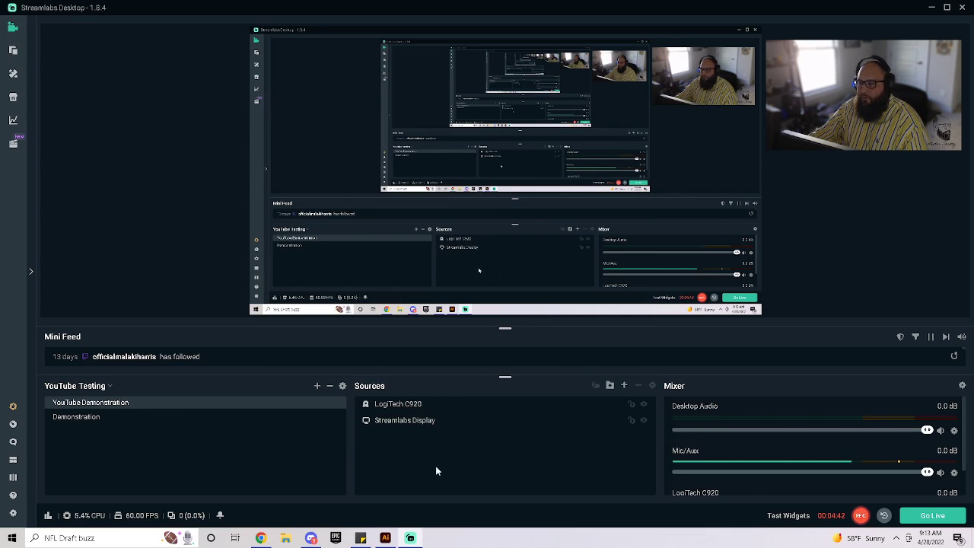
click(624, 388)
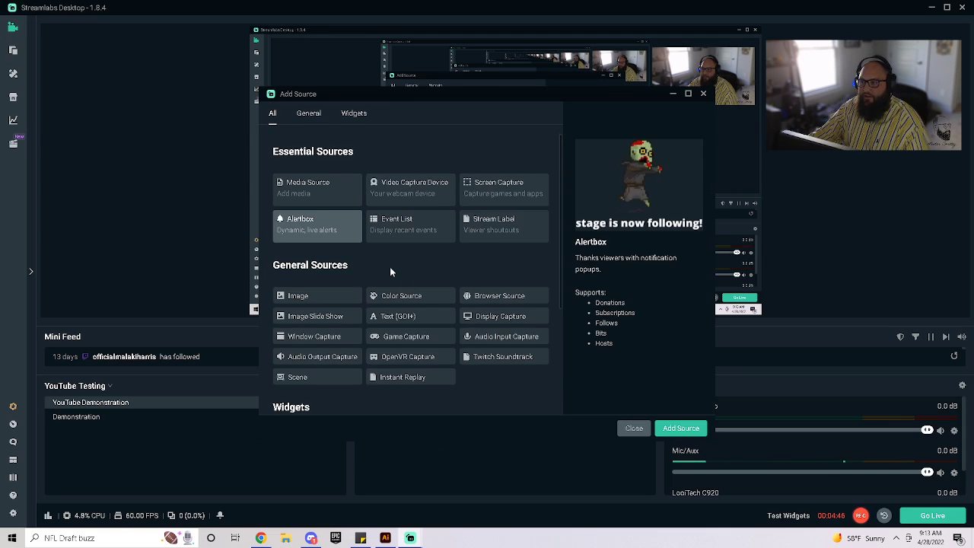
click(321, 297)
double_click(321, 298)
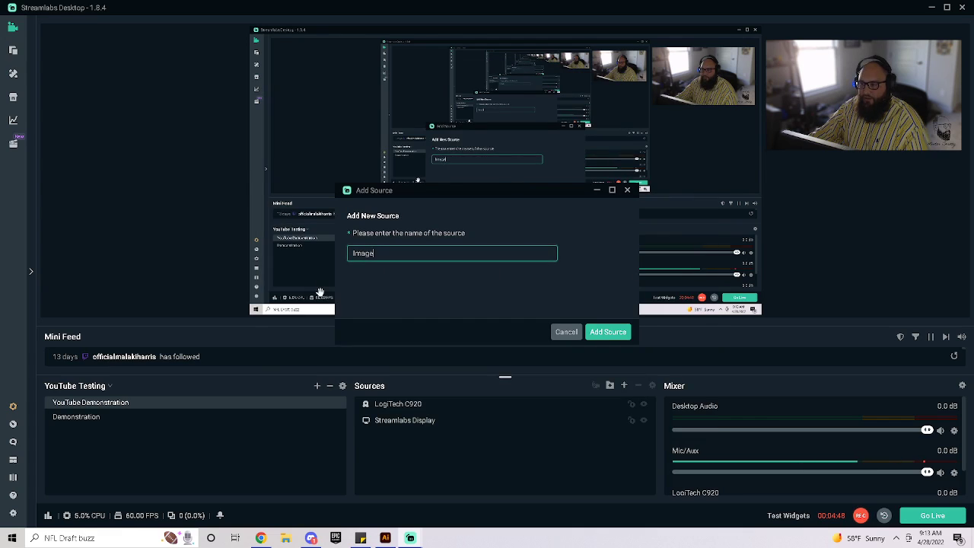
text(Webcam Borders)
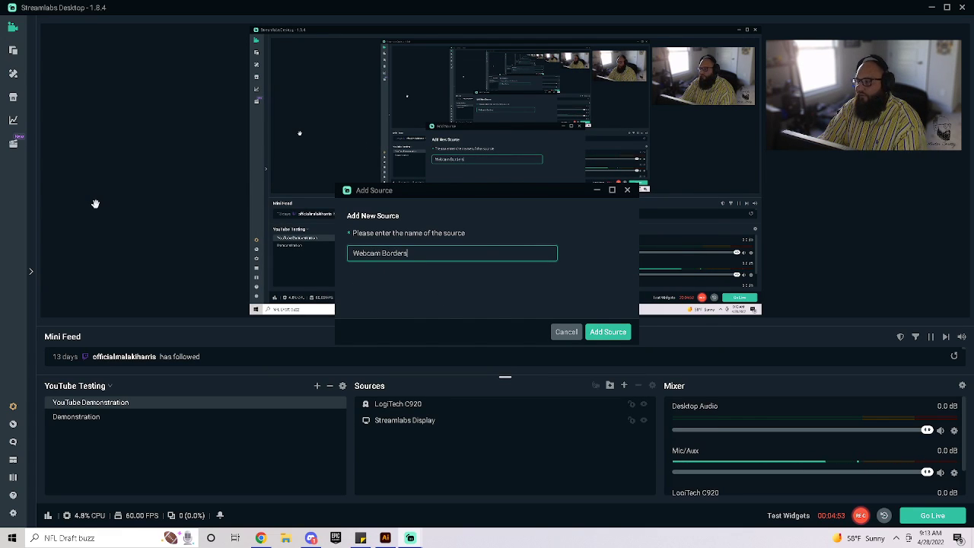
key(Return)
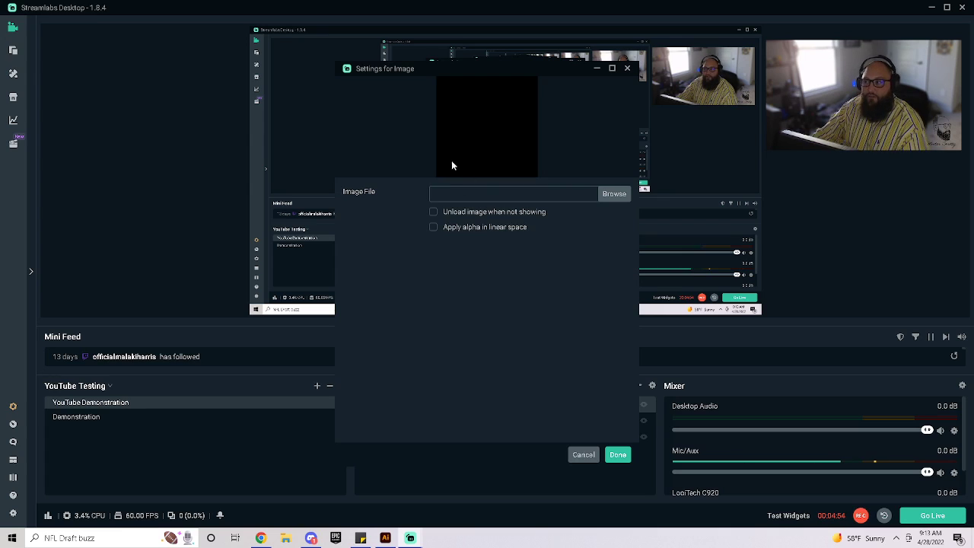
Load the 02Webcam-16x9 border image into the Webcam Borders source and accept its settings.
click(608, 196)
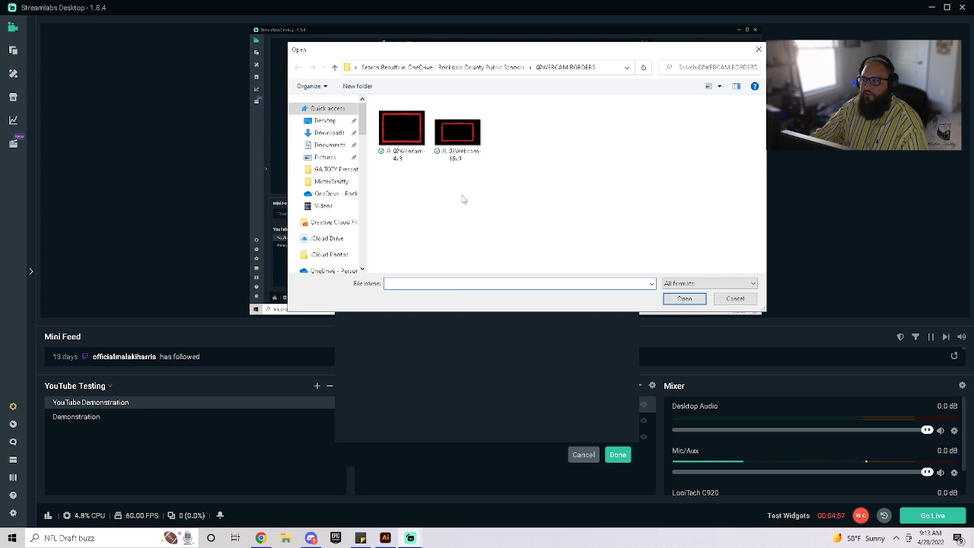
double_click(454, 142)
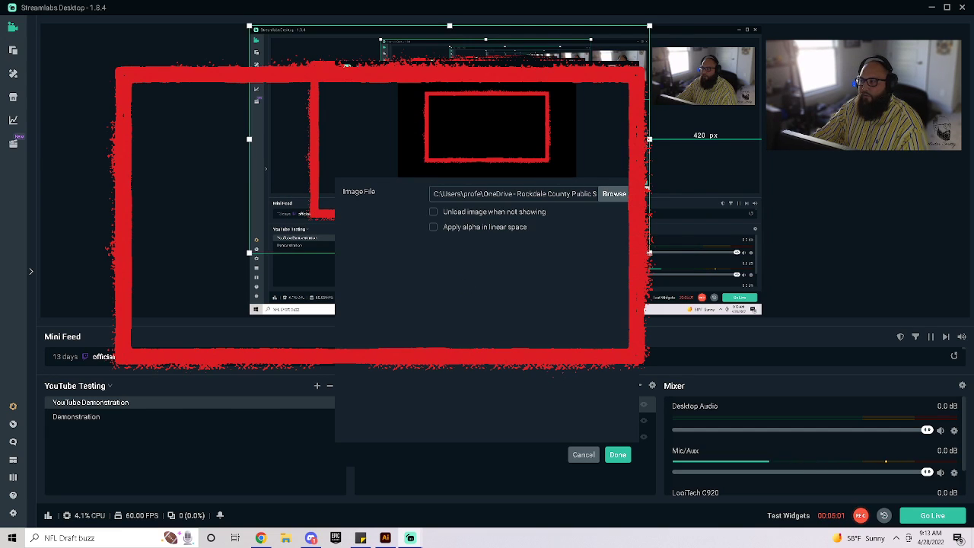
click(613, 455)
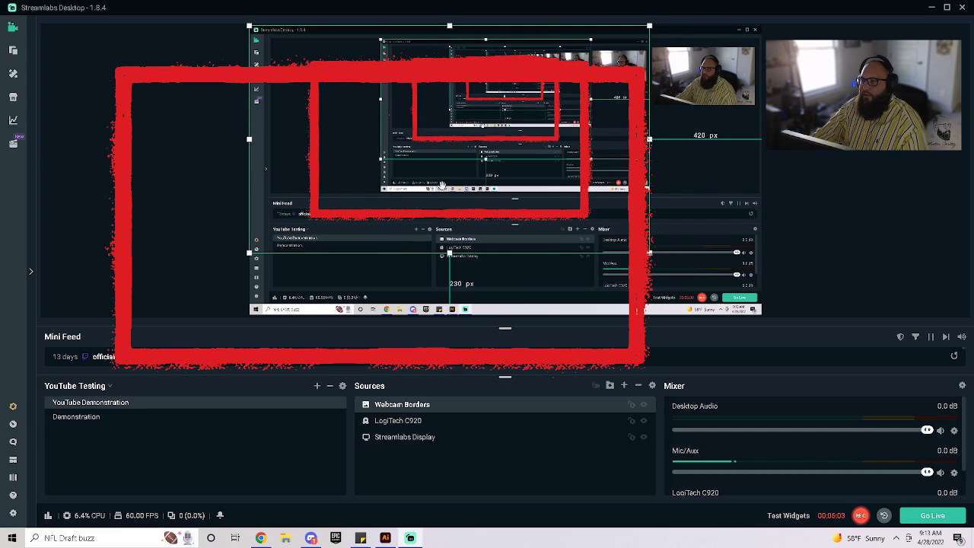
Shrink the red webcam border and fit it around the webcam image in the canvas's upper-right corner.
drag(256, 29, 560, 199)
drag(606, 221, 687, 49)
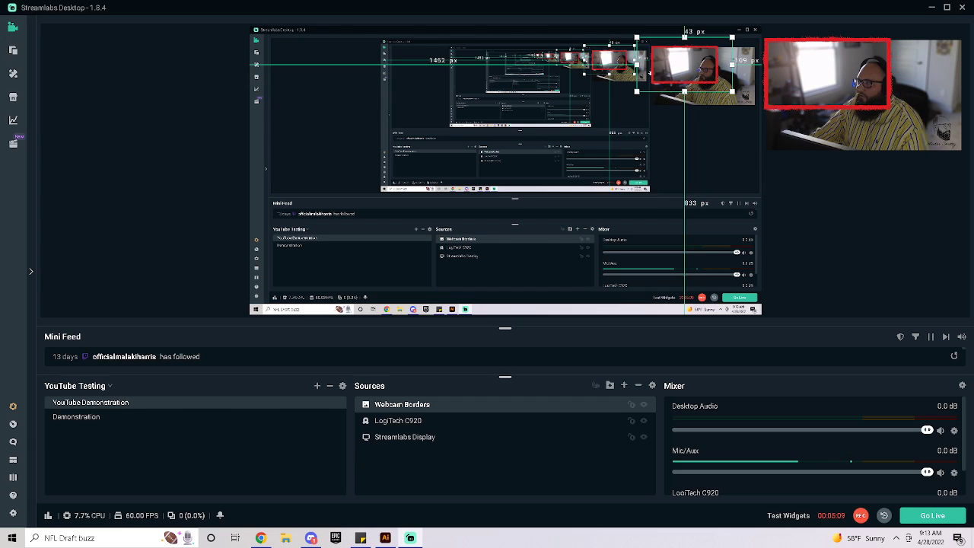
drag(734, 92, 778, 118)
drag(720, 85, 713, 80)
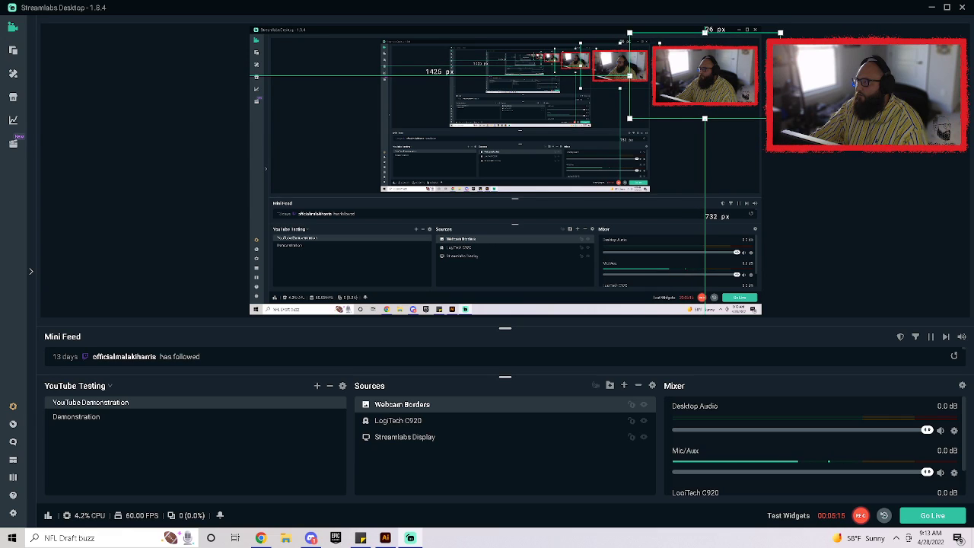
click(815, 246)
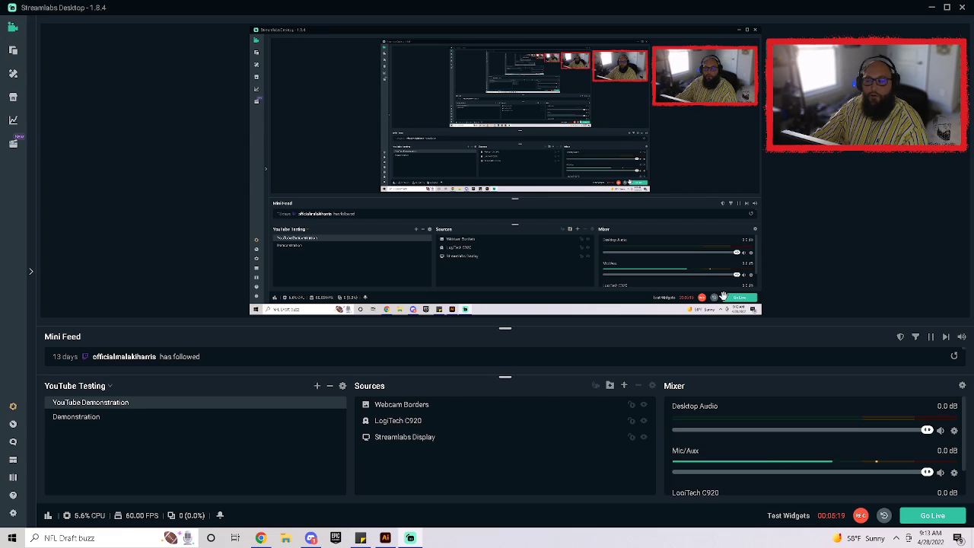
click(424, 439)
click(423, 405)
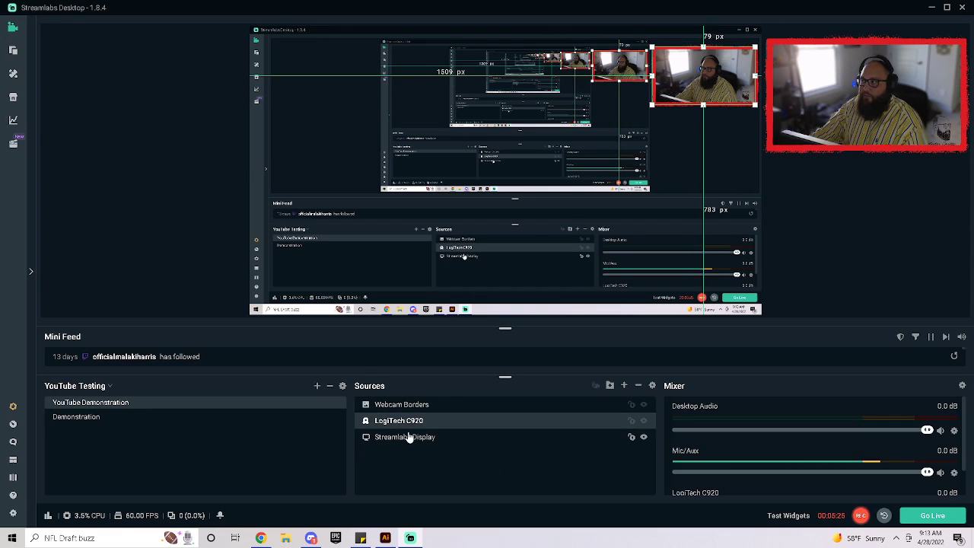
click(406, 437)
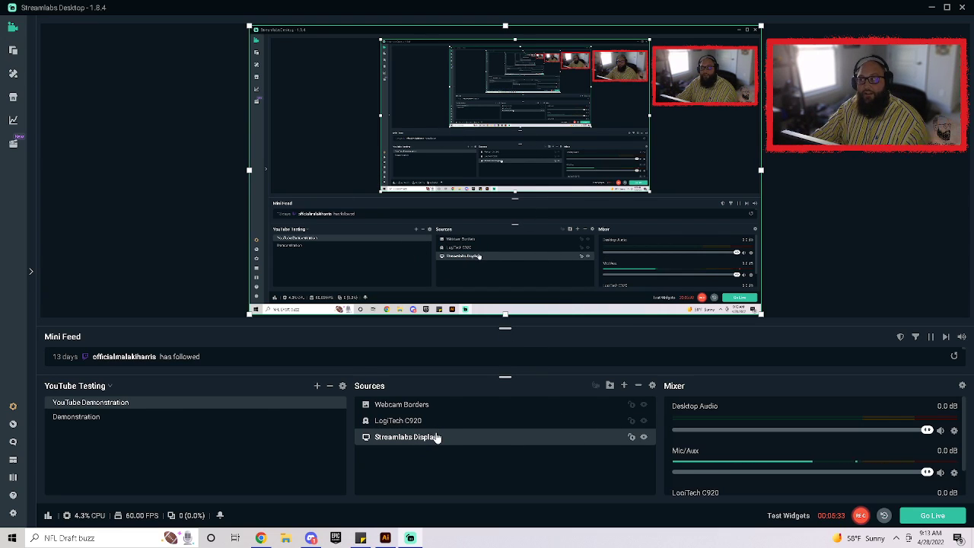
Add a Window Capture source named TinkerCaD to the YouTube Demonstration scene.
click(624, 387)
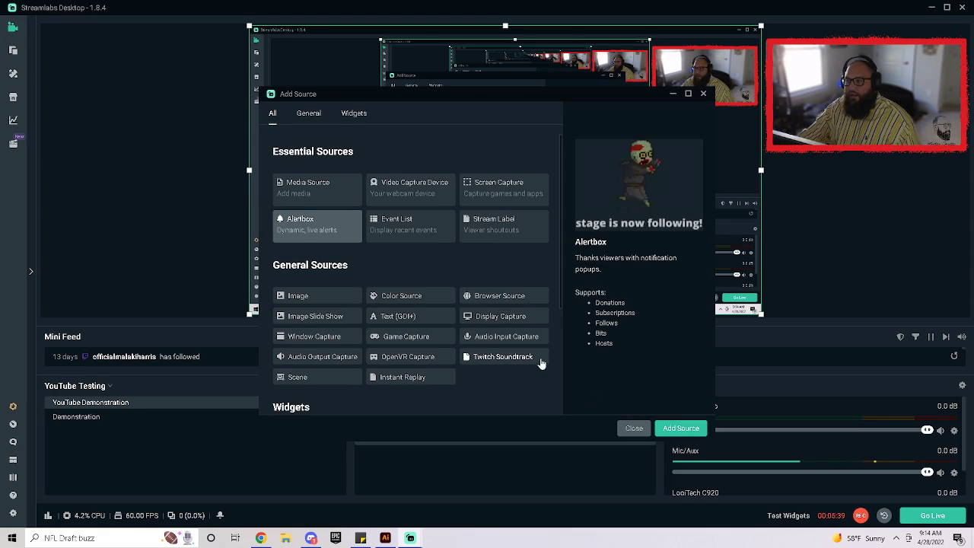
double_click(335, 341)
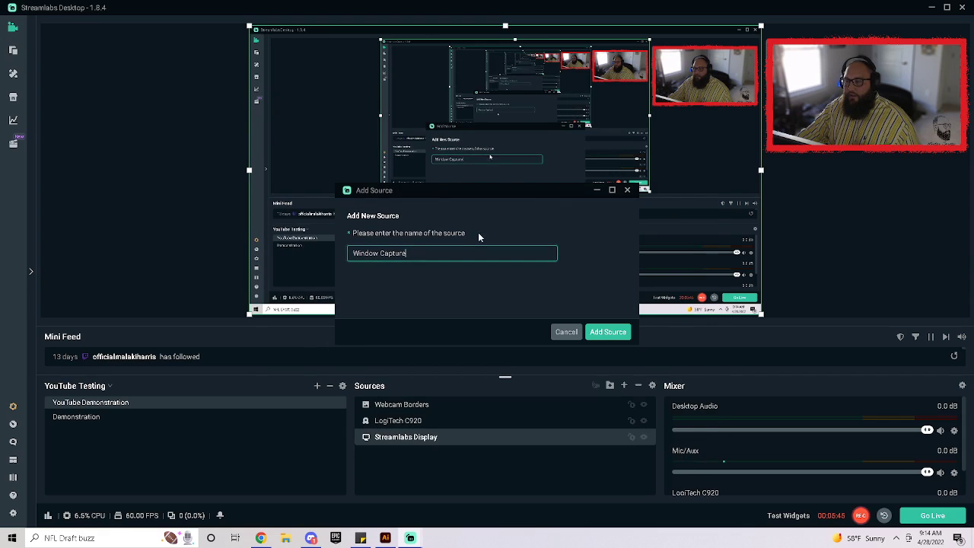
key(ctrl+a)
text(TinkerCad)
key(BackSpace)
text(D)
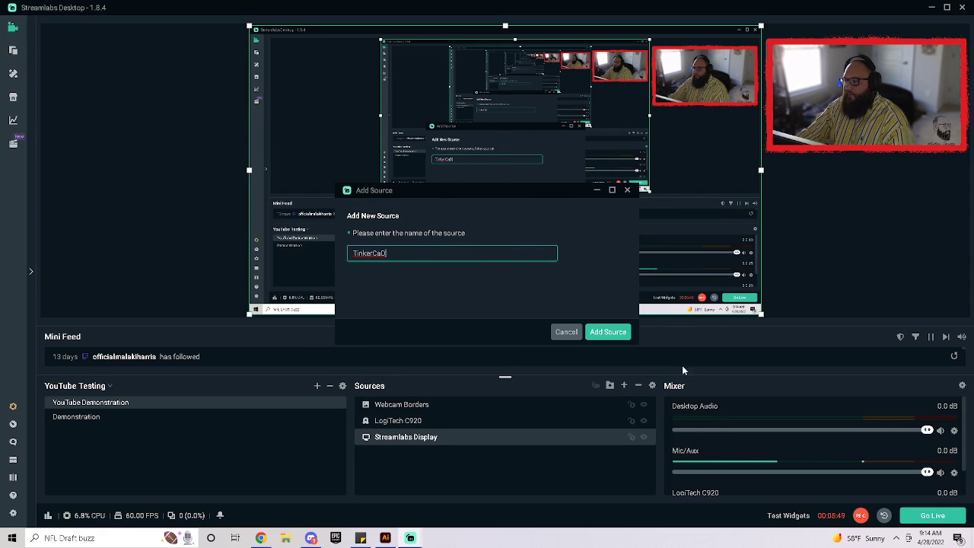
click(608, 331)
Capture the Dashboard | Tinkercad - Google Chrome window, then shrink the capture and place it in the canvas's lower-left corner.
click(496, 198)
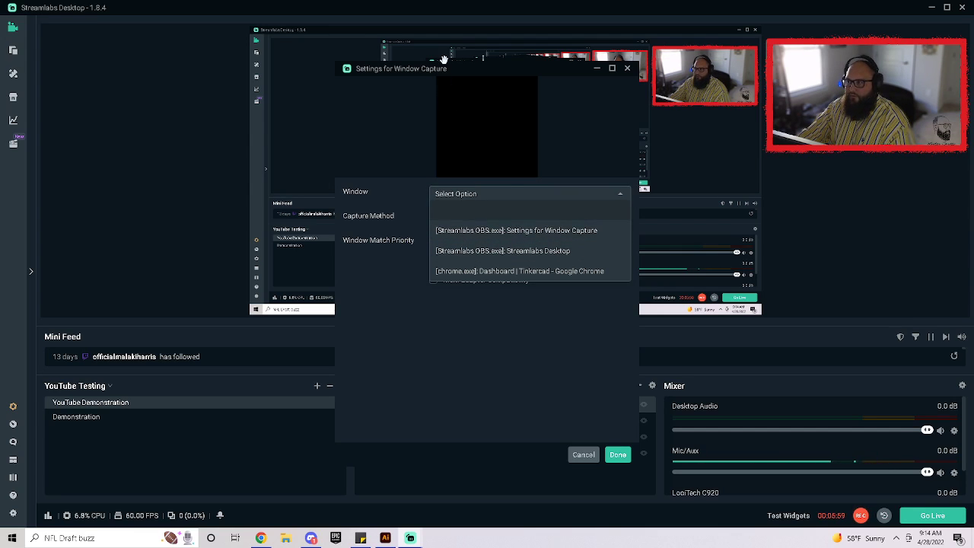
drag(450, 73, 360, 89)
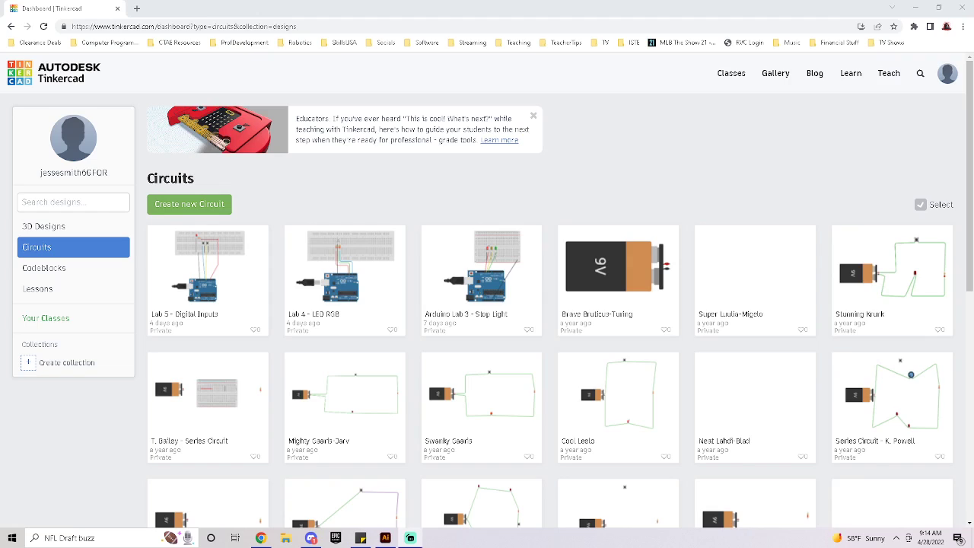
drag(250, 27, 509, 166)
drag(731, 229, 449, 242)
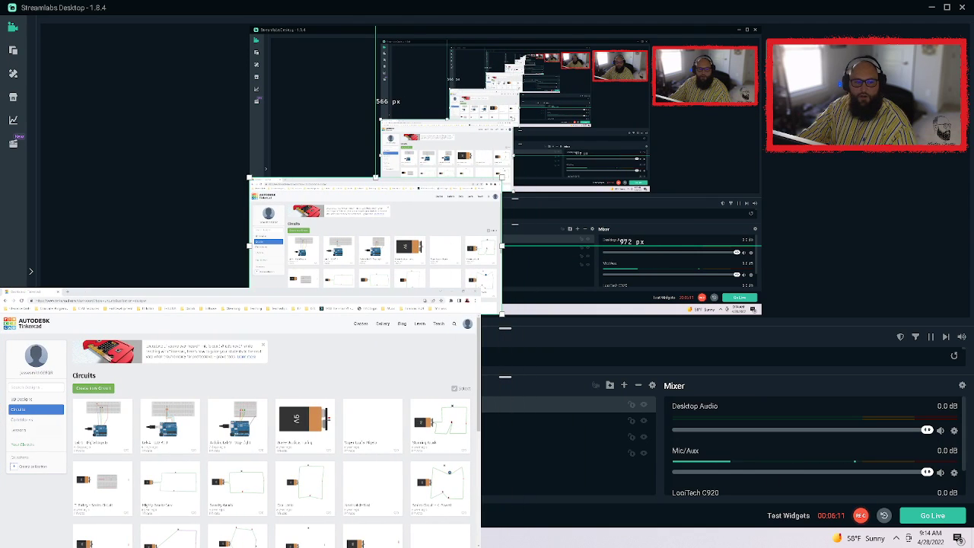
Open the Lab 5 - Digital Inputs circuit for editing in Tinkercad.
click(103, 425)
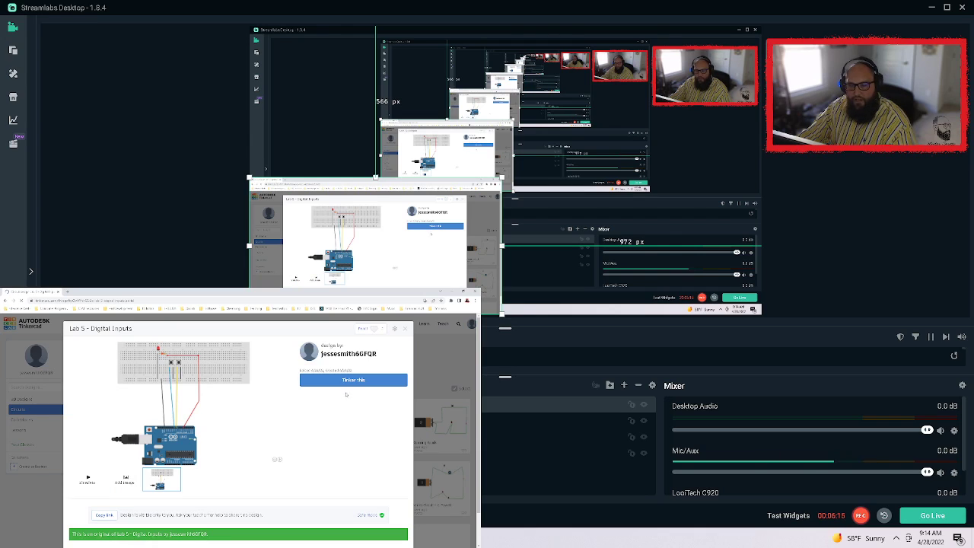
scroll(351, 396, down, 1)
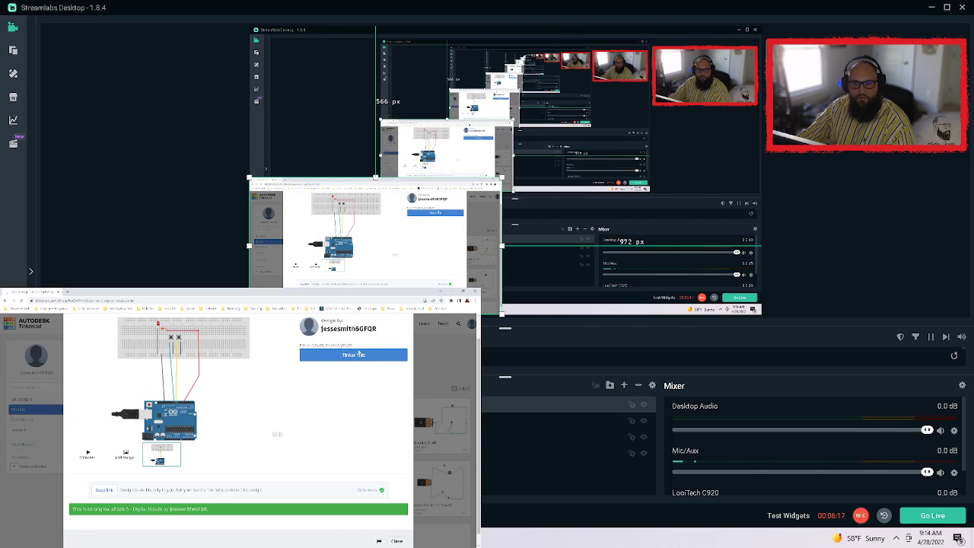
click(359, 354)
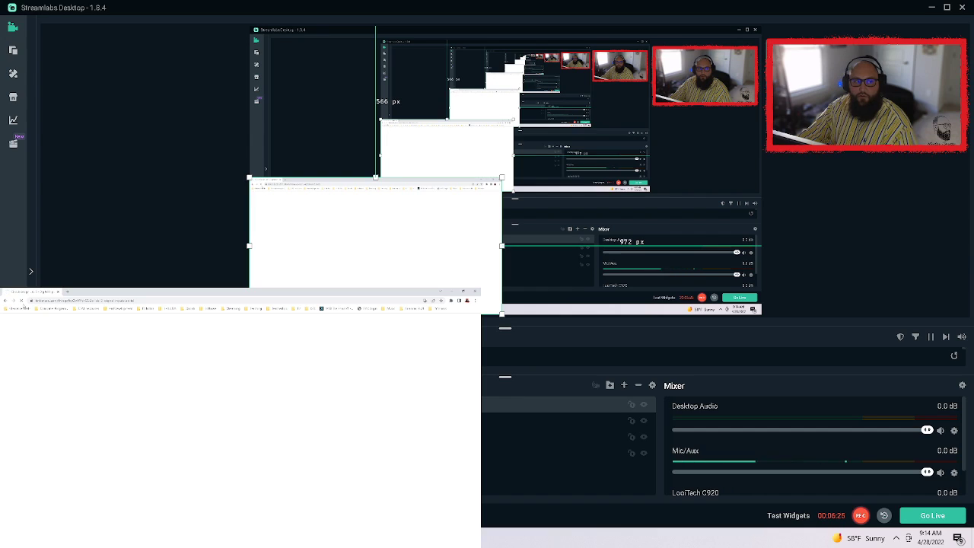
click(6, 301)
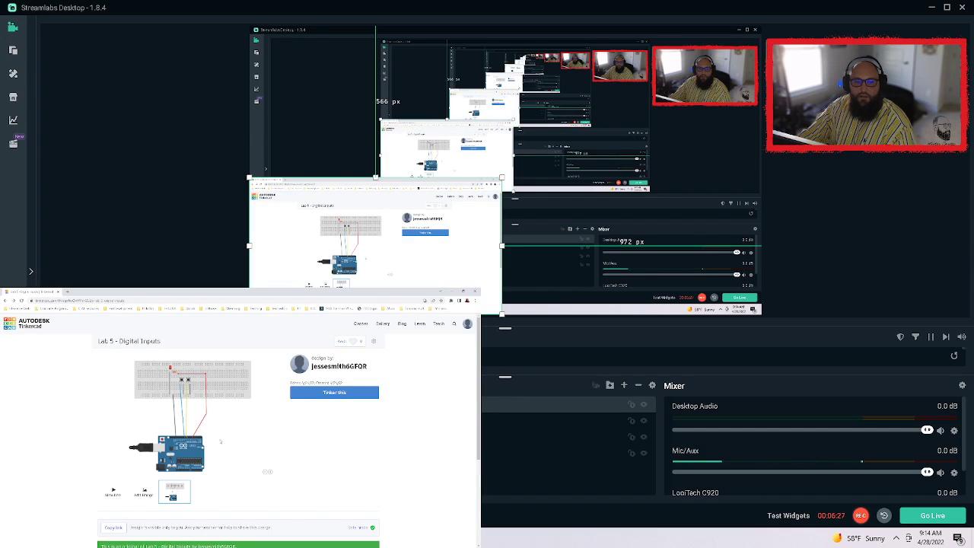
click(317, 396)
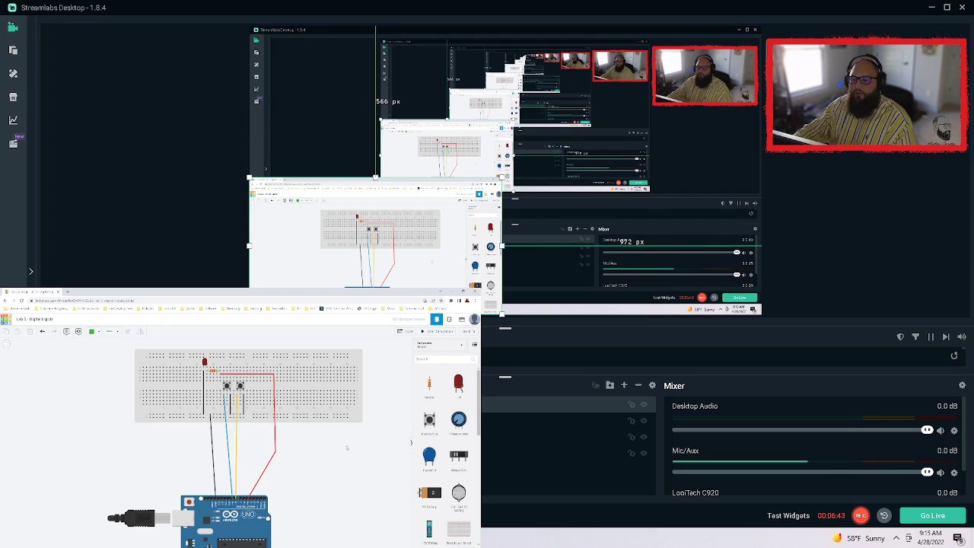
Add a new Image source named Arduino instead of reusing the existing Webcam Borders source.
click(625, 386)
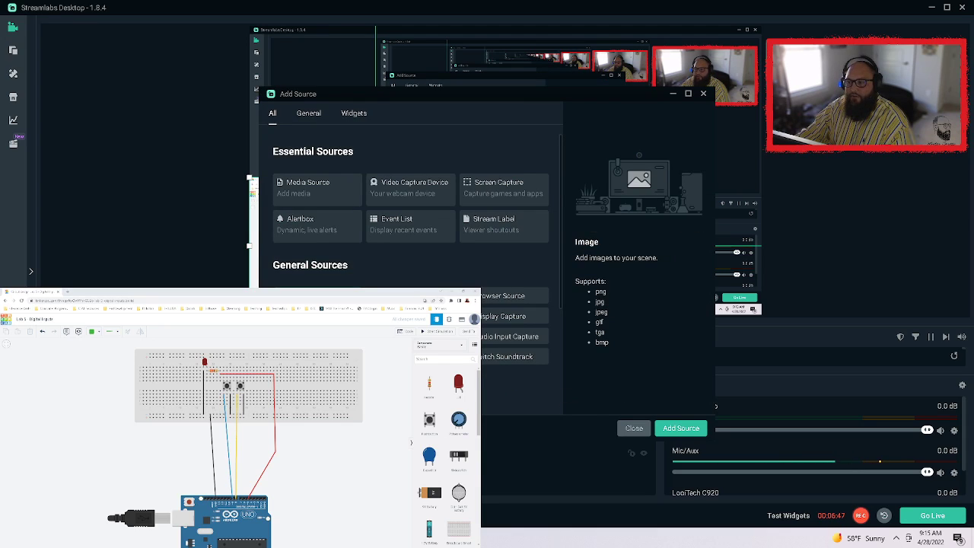
double_click(318, 296)
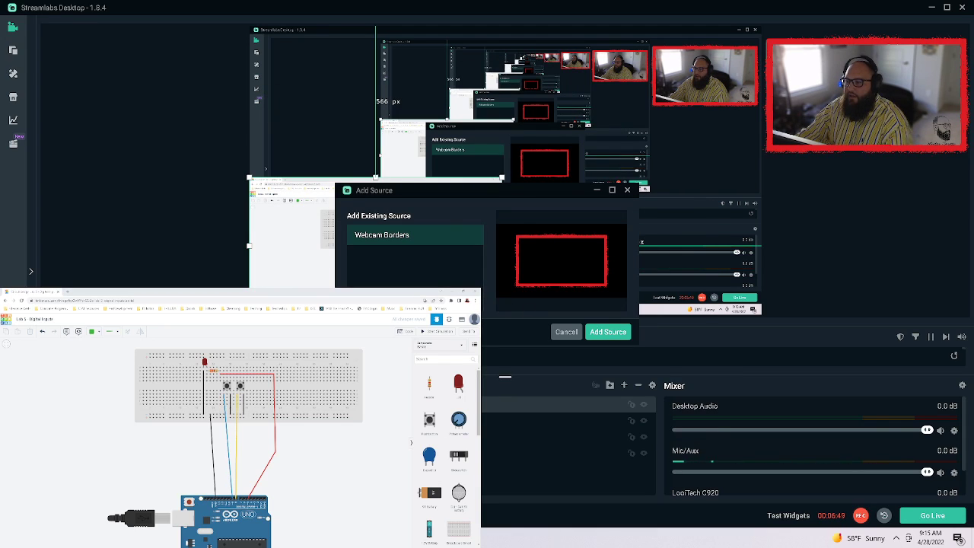
click(362, 332)
drag(403, 252, 135, 244)
text(Arduino)
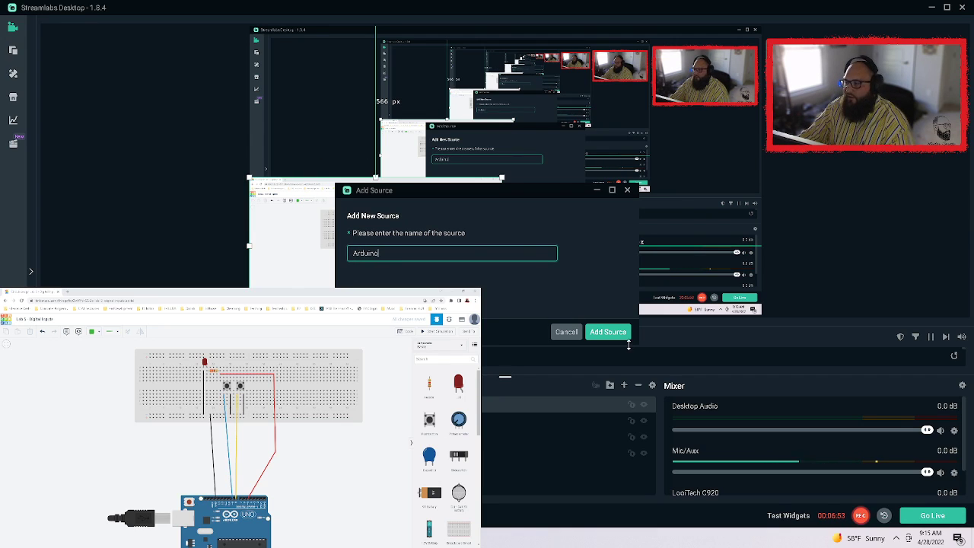
click(609, 332)
Load Arduino Logo - No Background from the GA TOTY Presentation folder, shrink the logo and place it in the canvas's lower-left corner.
click(615, 196)
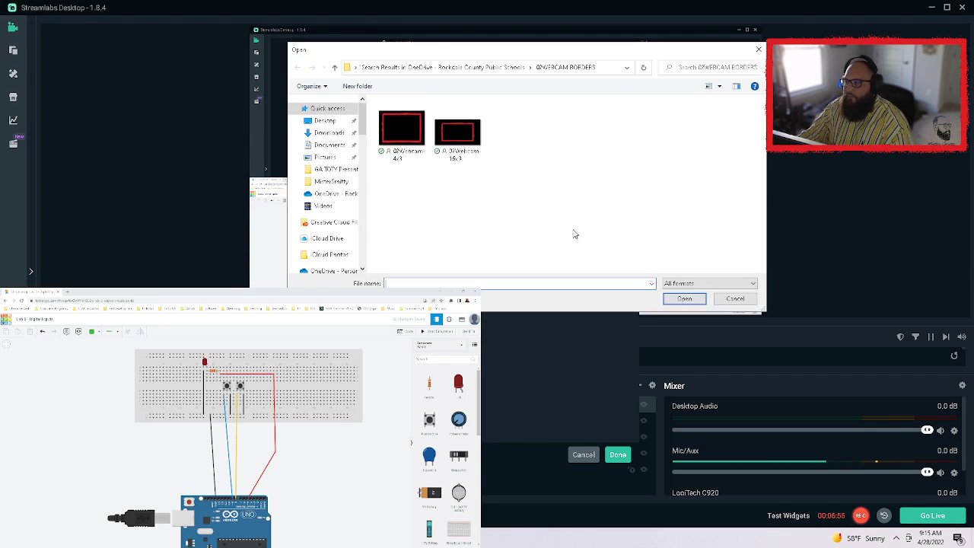
click(327, 270)
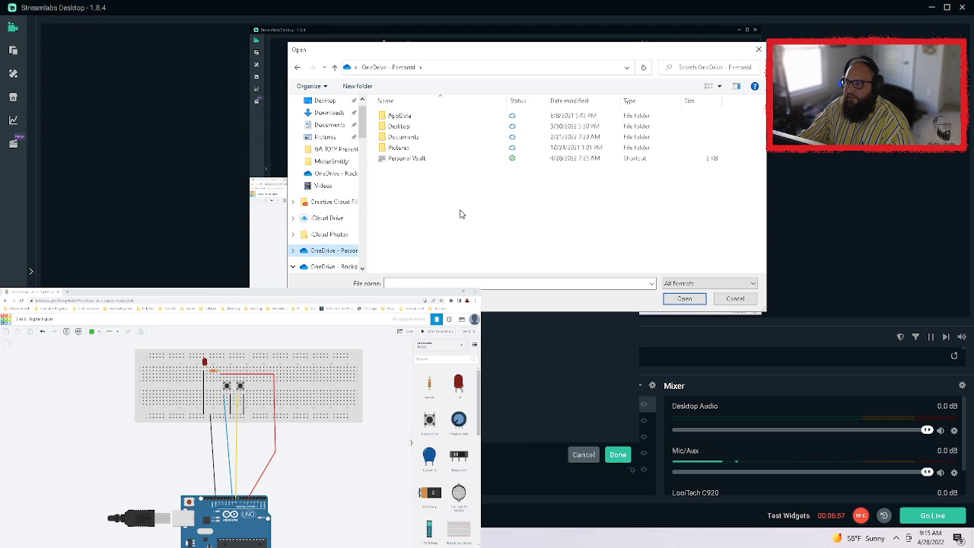
click(327, 267)
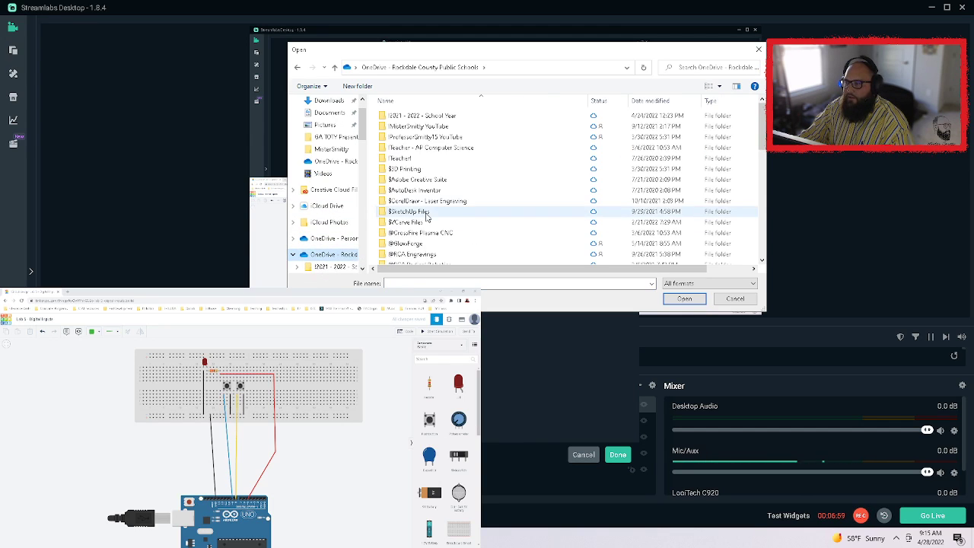
click(417, 187)
double_click(417, 188)
double_click(570, 133)
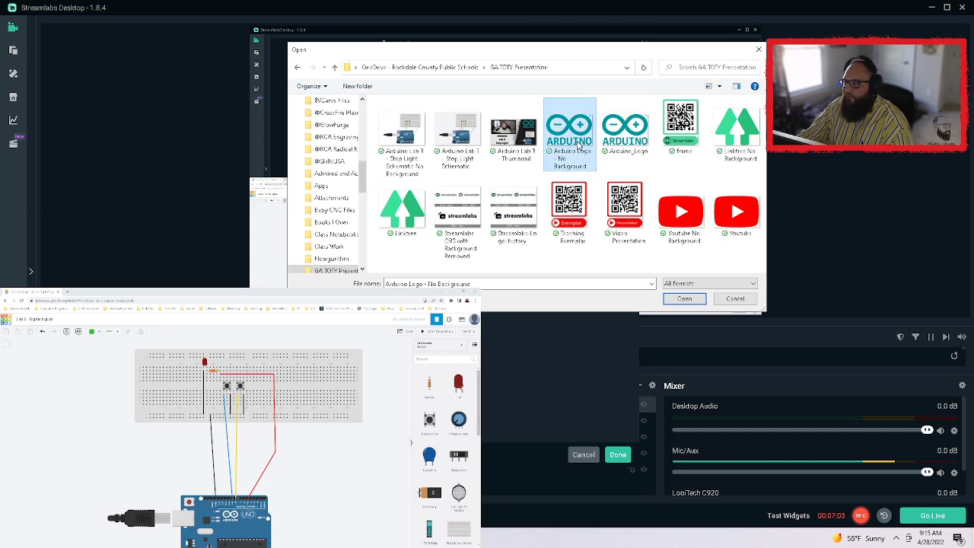
click(619, 454)
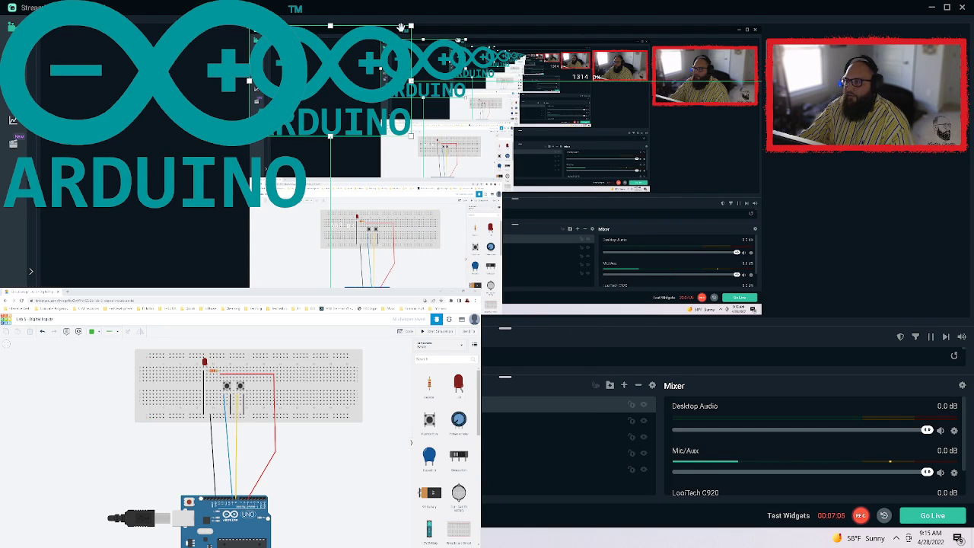
drag(411, 26, 434, 234)
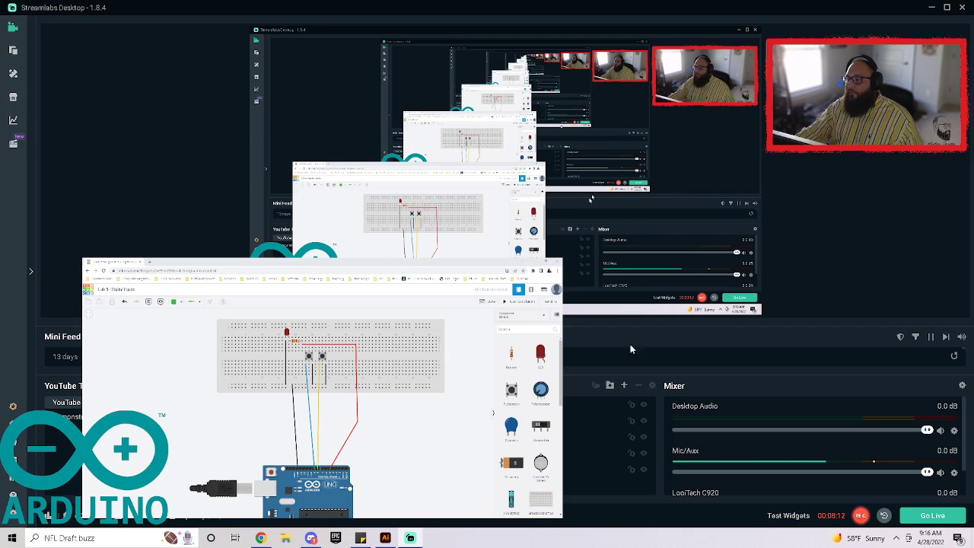
Enlarge the LogiTech C920 webcam source from its lower-left corner until it covers most of the canvas.
click(624, 453)
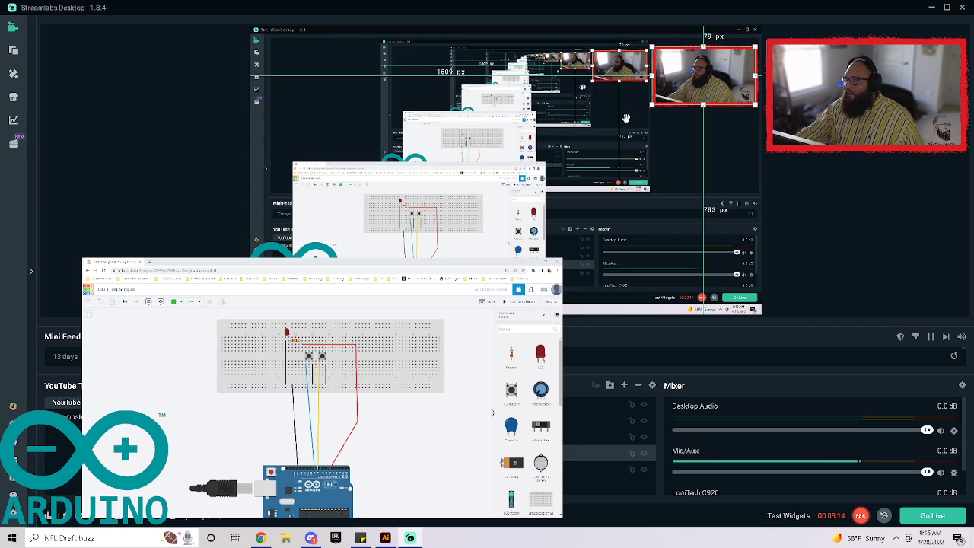
drag(653, 104, 366, 266)
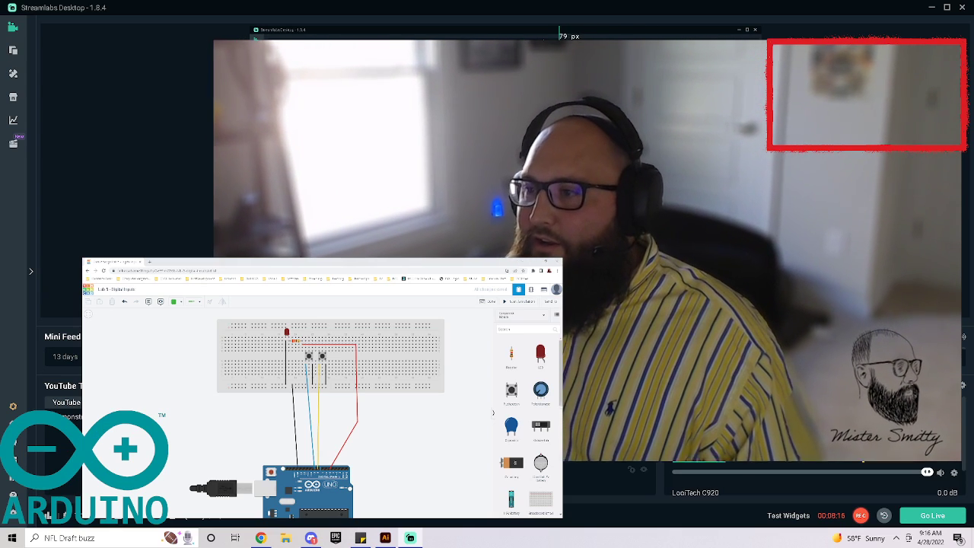
drag(216, 459, 187, 476)
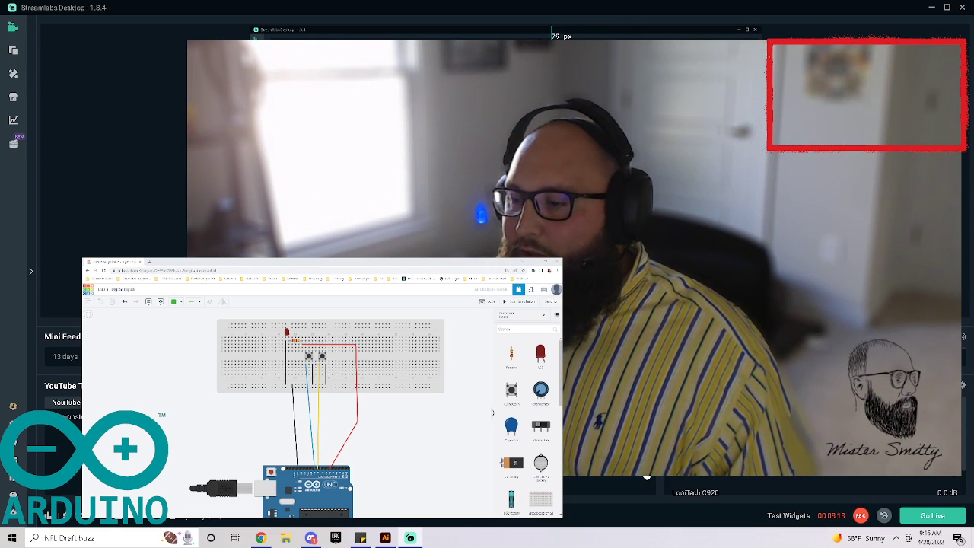